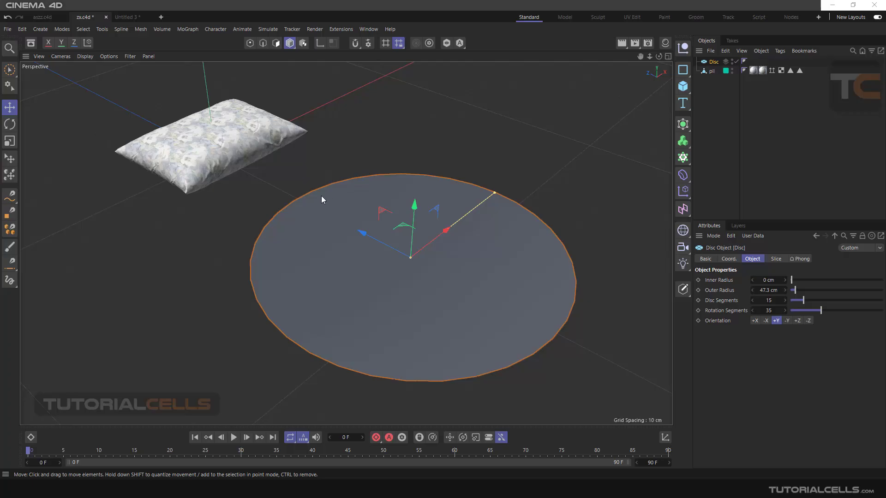
# Select the pillow and switch the viewport display to Gouraud Shading (Lines) to inspect its polygon mesh up close
pyautogui.keyDown('alt'); pyautogui.moveTo(303, 195); pyautogui.dragTo(312, 198); pyautogui.keyUp('alt')
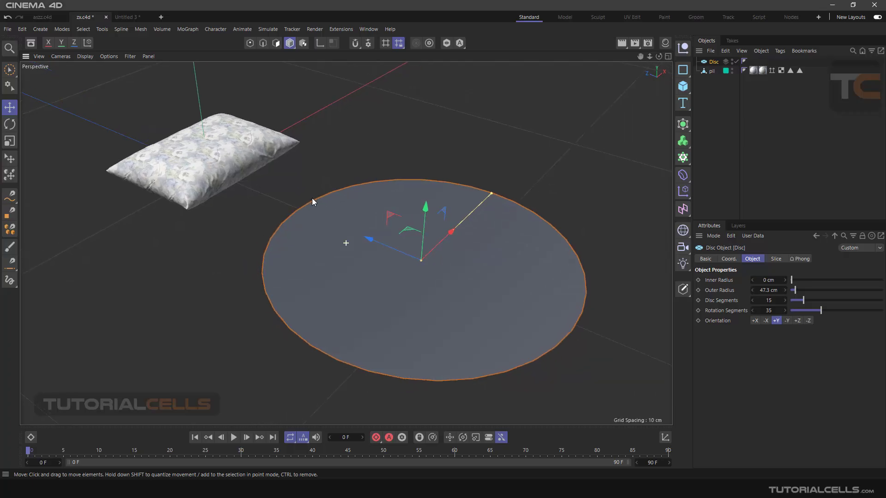
pyautogui.click(238, 164)
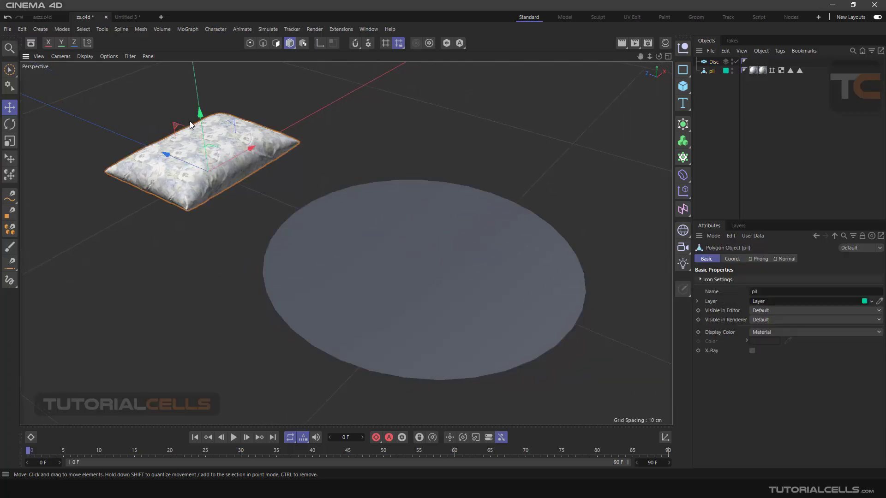
pyautogui.click(88, 58)
pyautogui.click(92, 80)
pyautogui.keyDown('alt'); pyautogui.moveTo(241, 157); pyautogui.dragTo(353, 203, button='middle'); pyautogui.keyUp('alt')
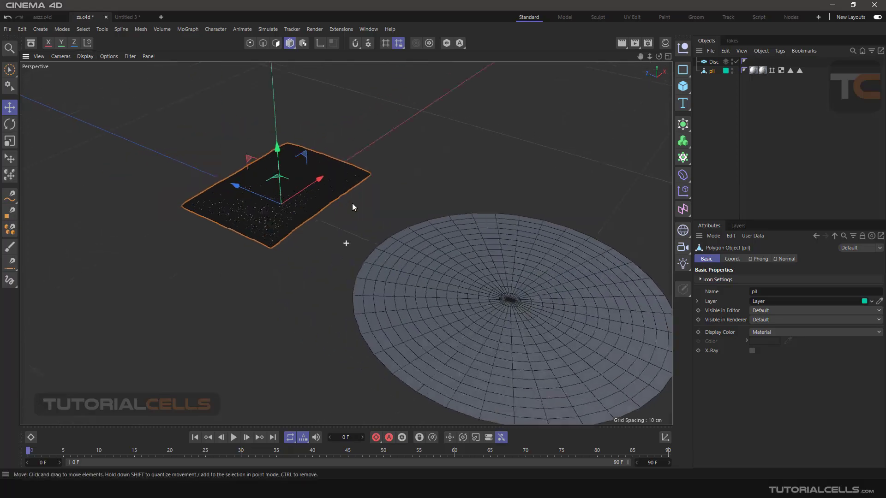
pyautogui.scroll(10, 354, 210)
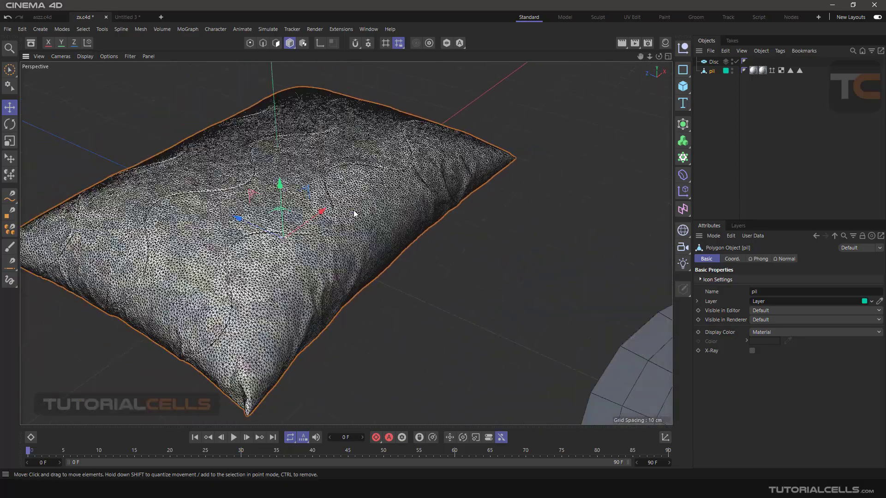
pyautogui.keyDown('alt'); pyautogui.moveTo(355, 214); pyautogui.dragTo(408, 216); pyautogui.keyUp('alt')
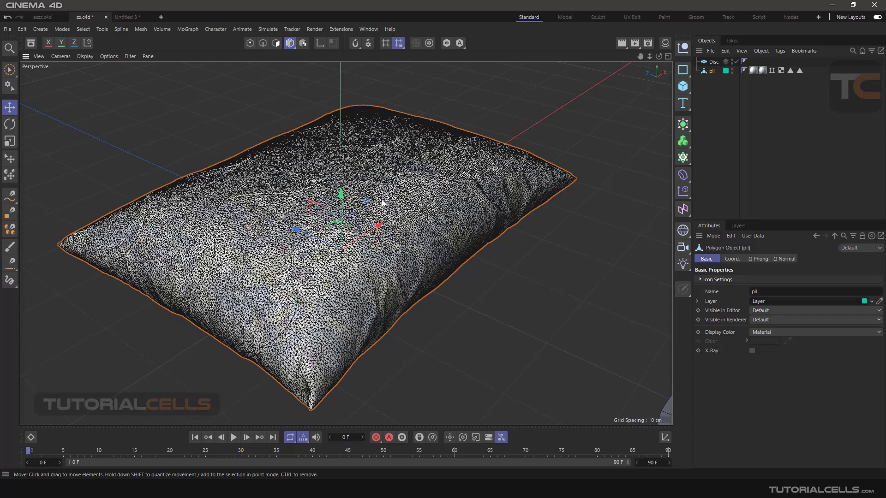
pyautogui.scroll(-2, 382, 203)
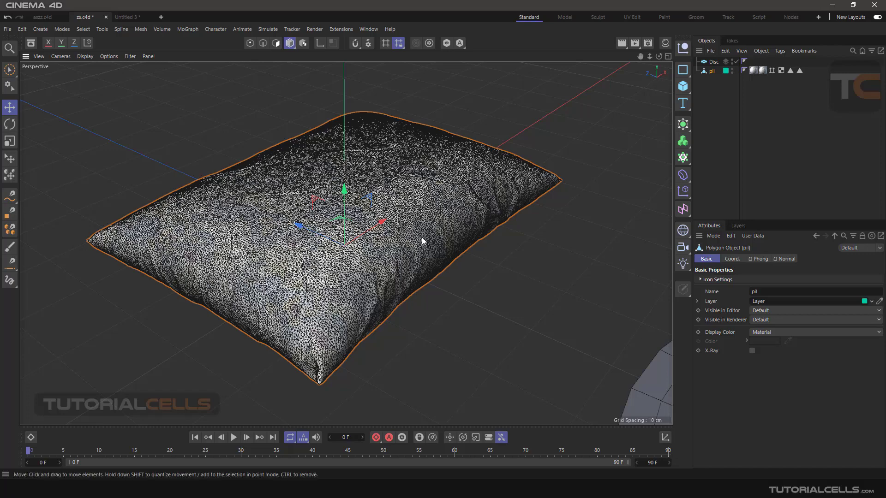
pyautogui.moveTo(421, 238)
pyautogui.keyDown('alt'); pyautogui.mouseDown()
pyautogui.moveTo(425, 200)
pyautogui.moveTo(422, 233)
pyautogui.mouseUp(); pyautogui.keyUp('alt')
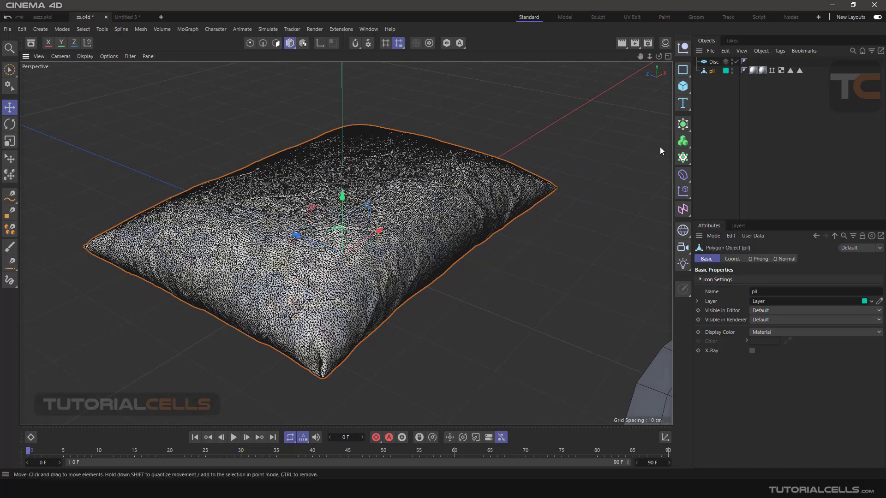
# Add a Polygon Reduction generator as parent of the pillow and set its Reduction Strength to 95%
pyautogui.click(683, 124)
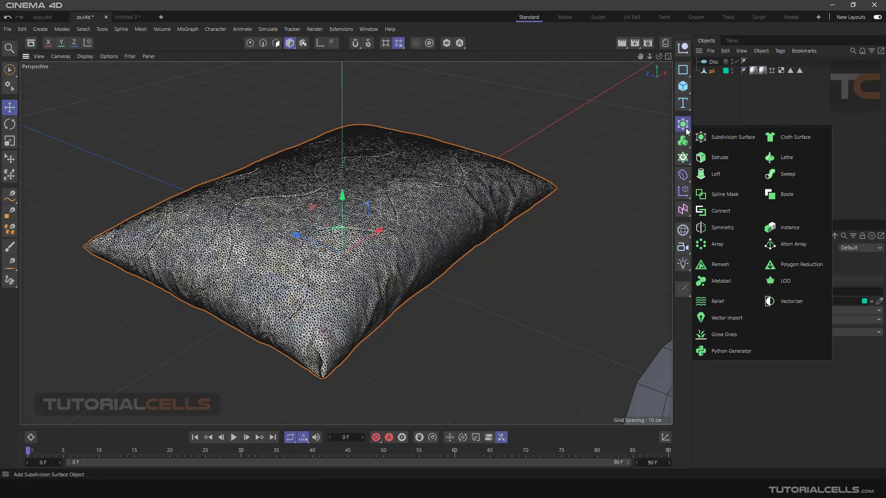
pyautogui.keyDown('alt'); pyautogui.click(774, 267); pyautogui.keyUp('alt')
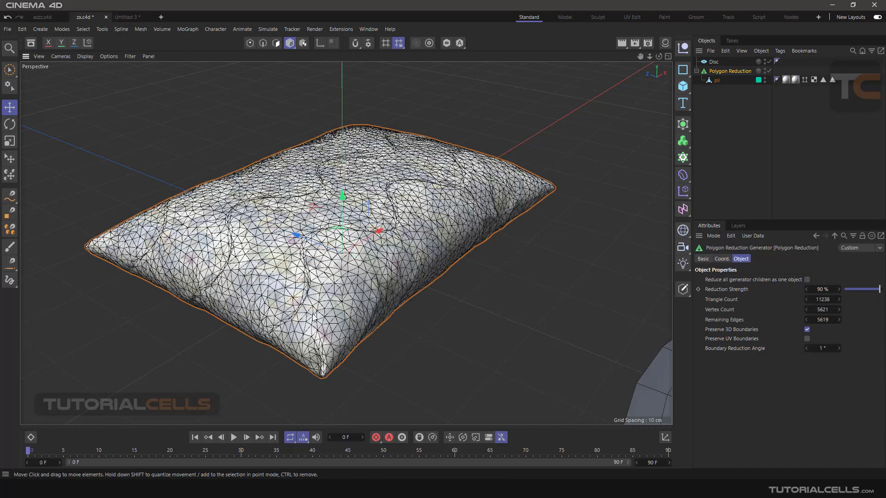
pyautogui.click(723, 289)
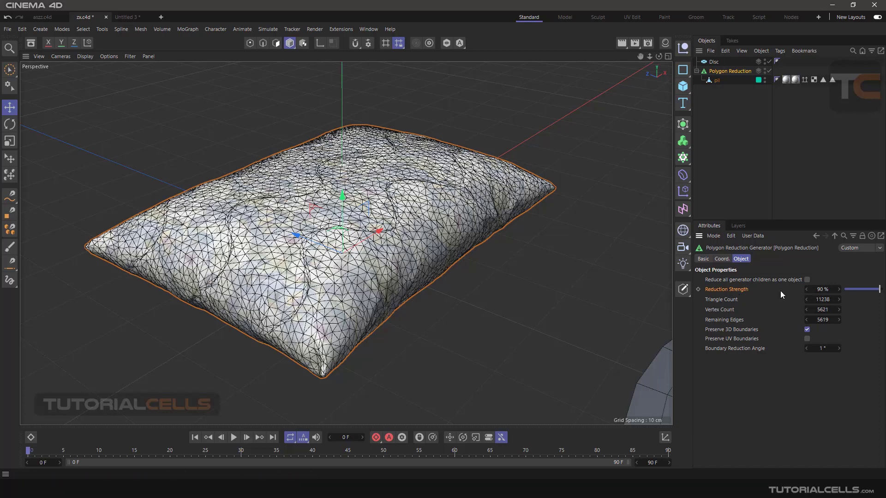
pyautogui.moveTo(880, 294); pyautogui.dragTo(880, 293)
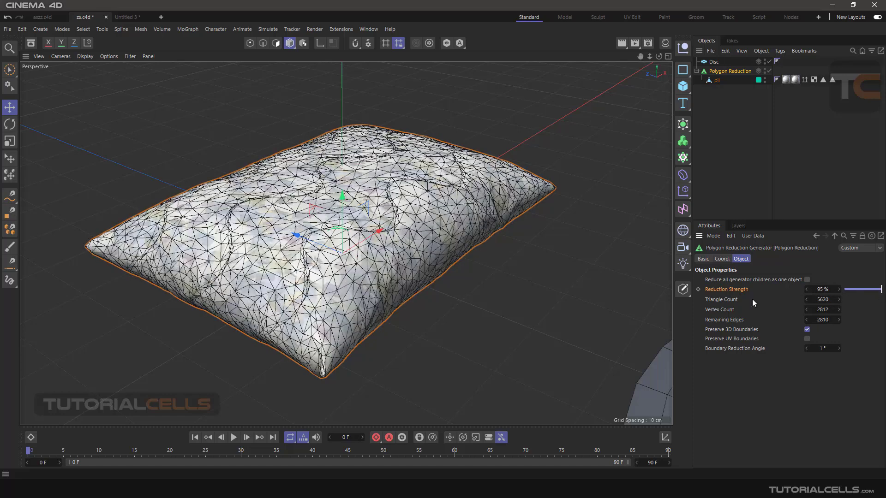
pyautogui.click(723, 300)
pyautogui.doubleClick(822, 299)
pyautogui.click(716, 309)
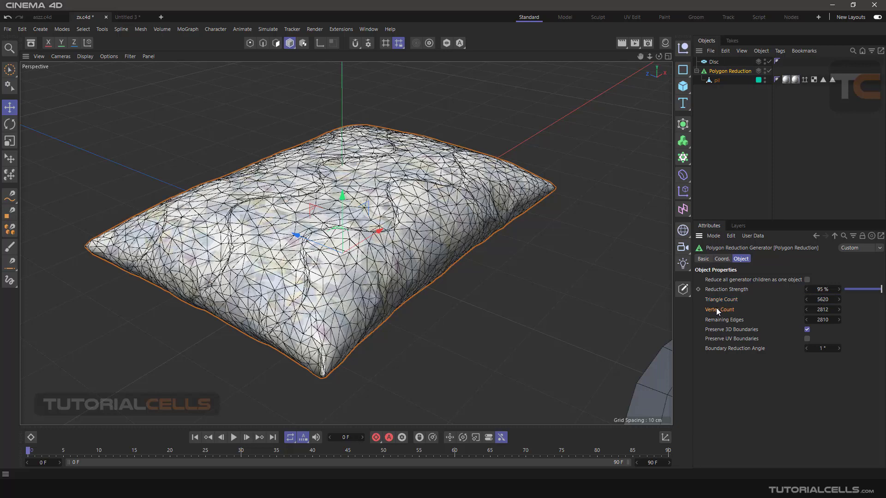
pyautogui.doubleClick(822, 310)
pyautogui.click(718, 323)
# Select the disc and add a Polygon Reduction generator as its parent
pyautogui.scroll(-6, 528, 269)
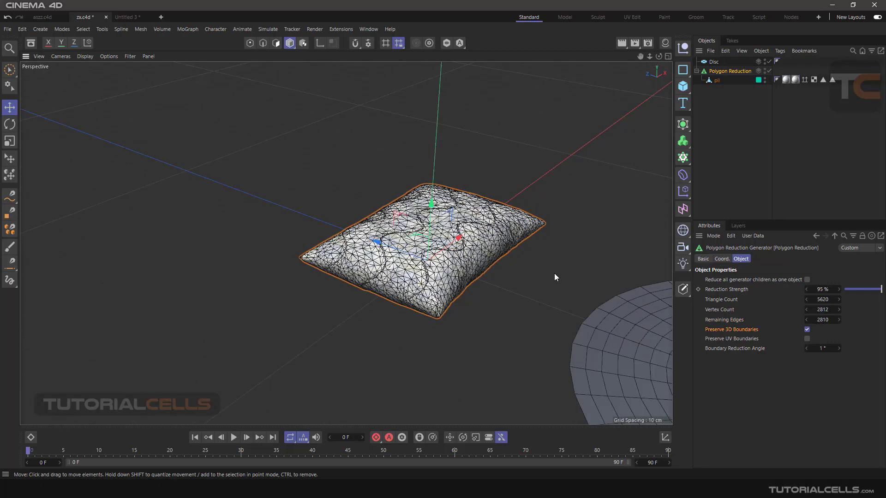
pyautogui.scroll(6, 496, 250)
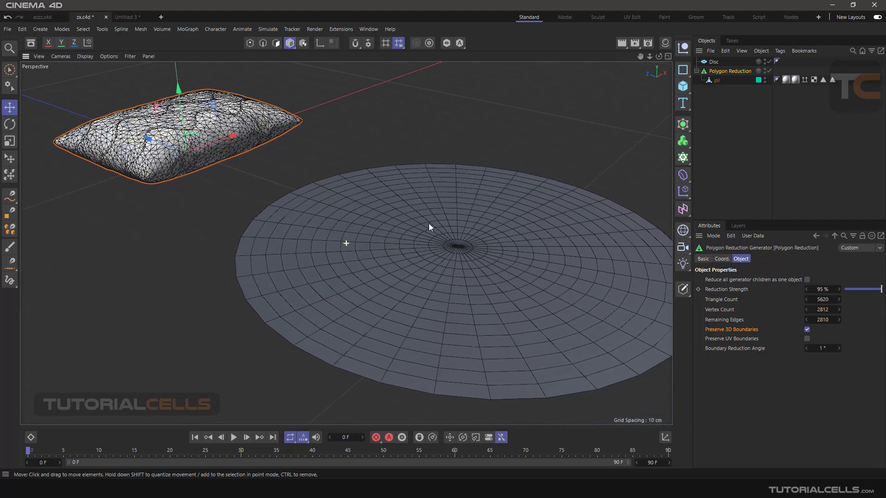
pyautogui.scroll(-3, 470, 257)
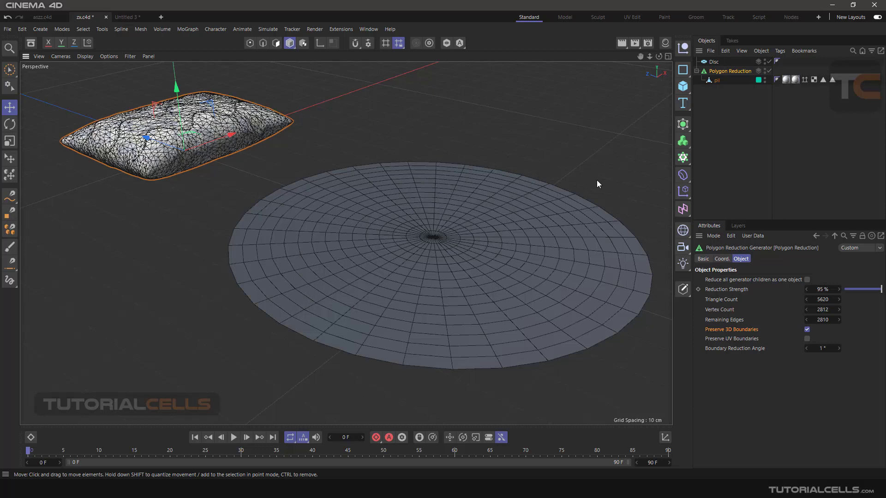
pyautogui.click(682, 123)
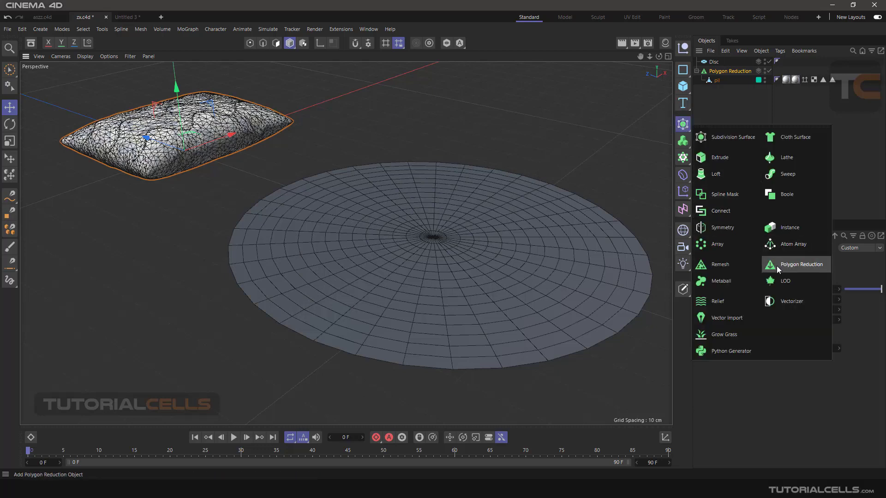
pyautogui.doubleClick(714, 62)
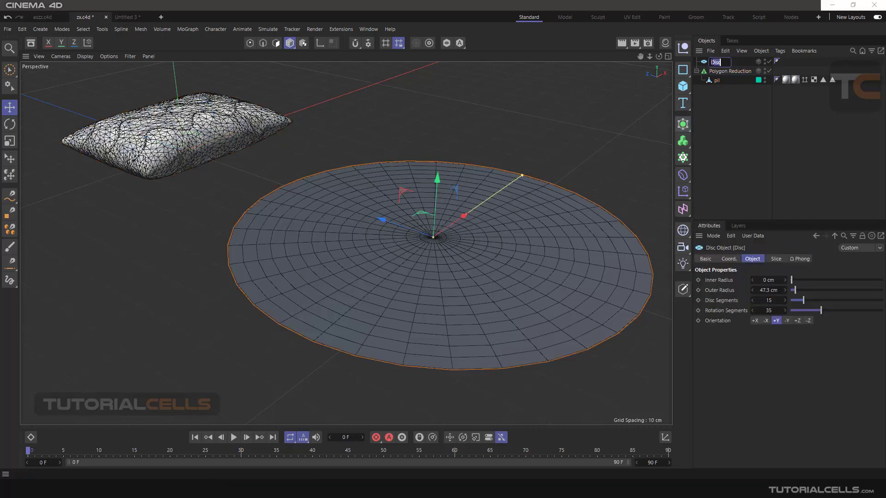
pyautogui.press('Return')
pyautogui.click(685, 125)
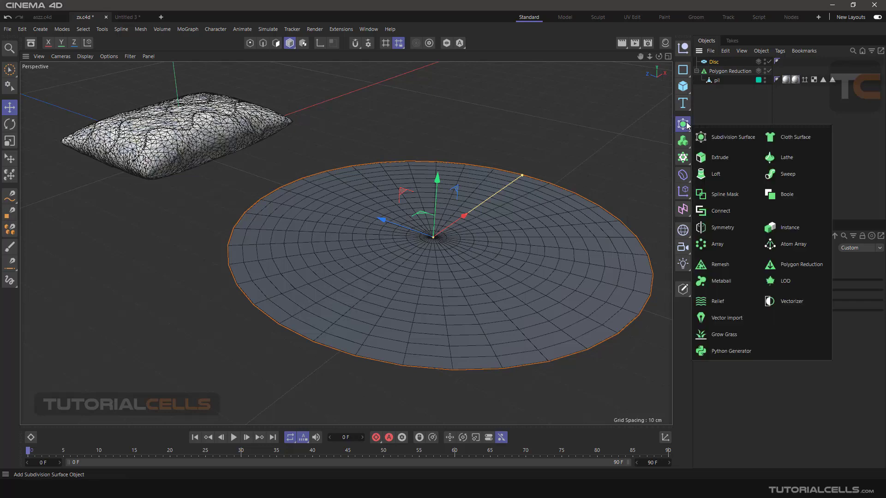
pyautogui.keyDown('alt'); pyautogui.click(779, 265); pyautogui.keyUp('alt')
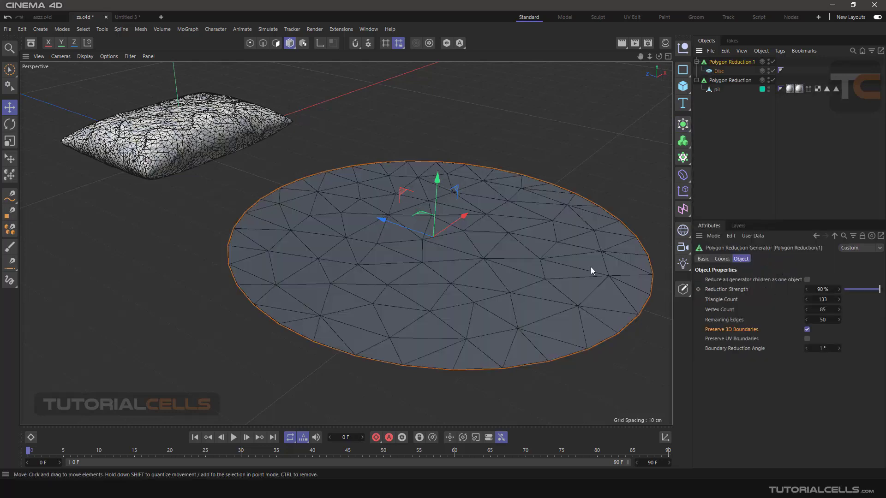
# Switch Preserve 3D Boundaries off and back on in the disc's Polygon Reduction to compare the outline
pyautogui.keyDown('alt'); pyautogui.moveTo(603, 270); pyautogui.dragTo(590, 268, button='middle'); pyautogui.keyUp('alt')
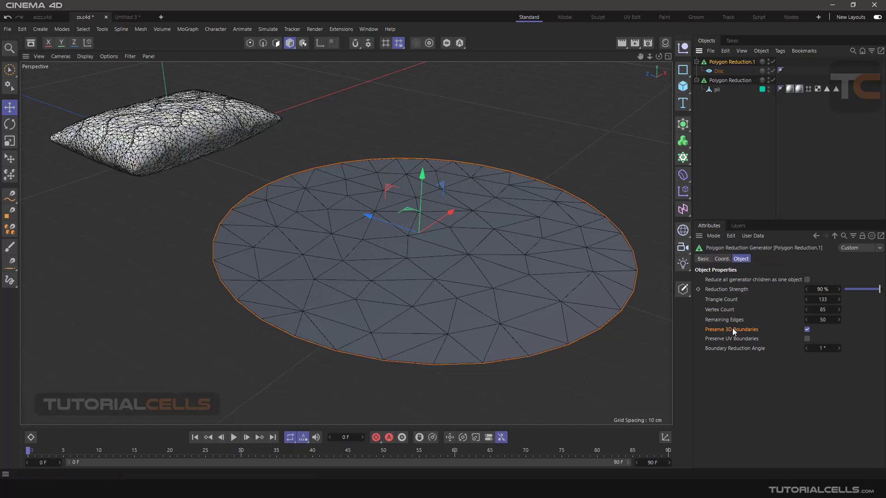
pyautogui.click(806, 329)
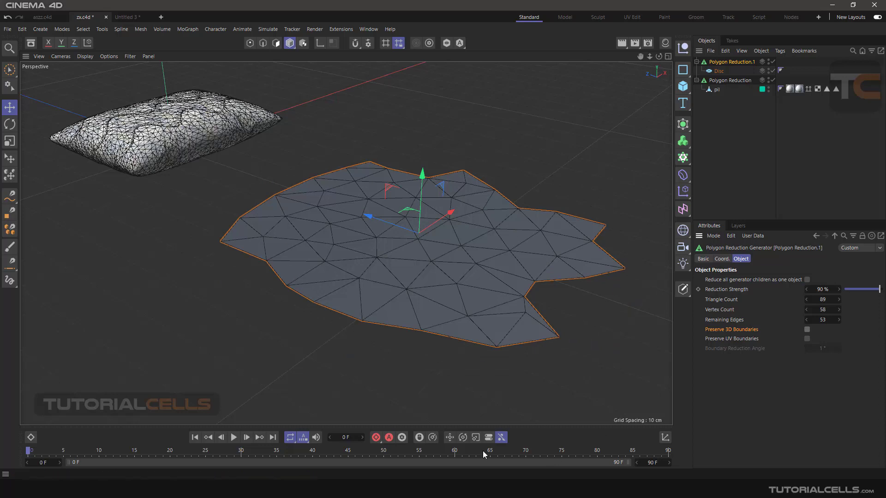
pyautogui.click(807, 329)
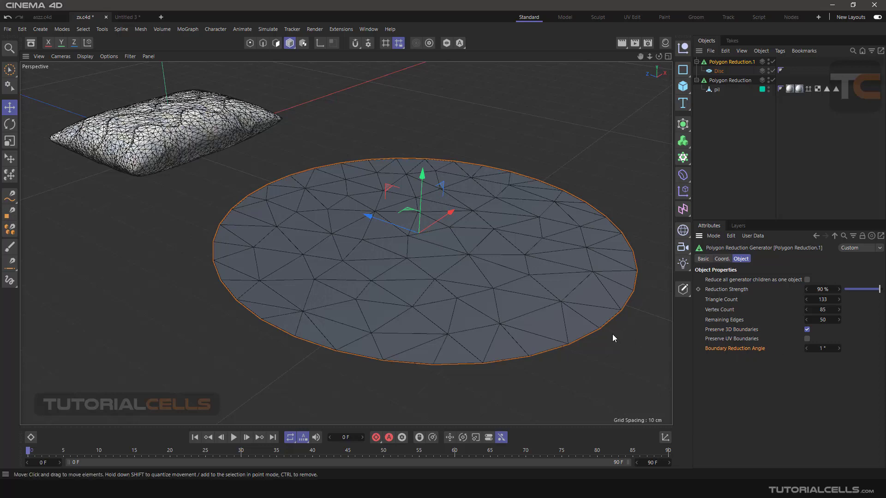
# Try Boundary Reduction Angles of 28°, 0° and 30° on the disc's Polygon Reduction and compare its outer edge
pyautogui.scroll(5, 610, 333)
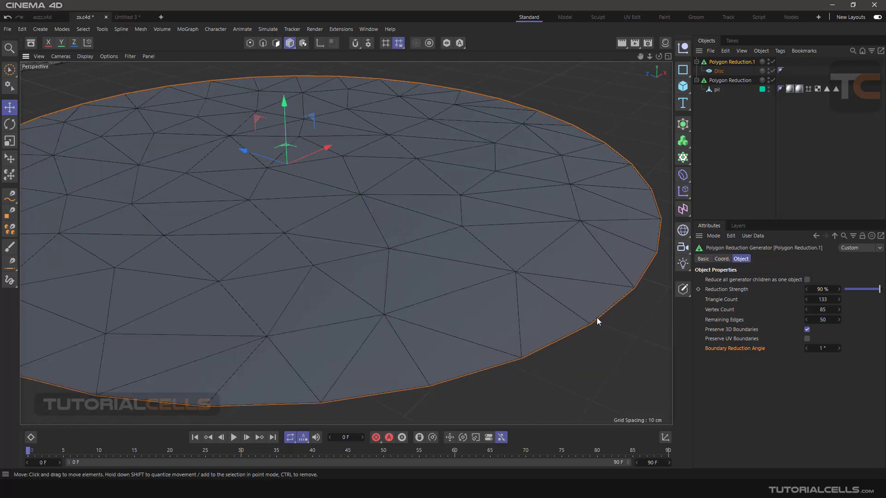
pyautogui.click(822, 348)
pyautogui.write('28')
pyautogui.press('Return')
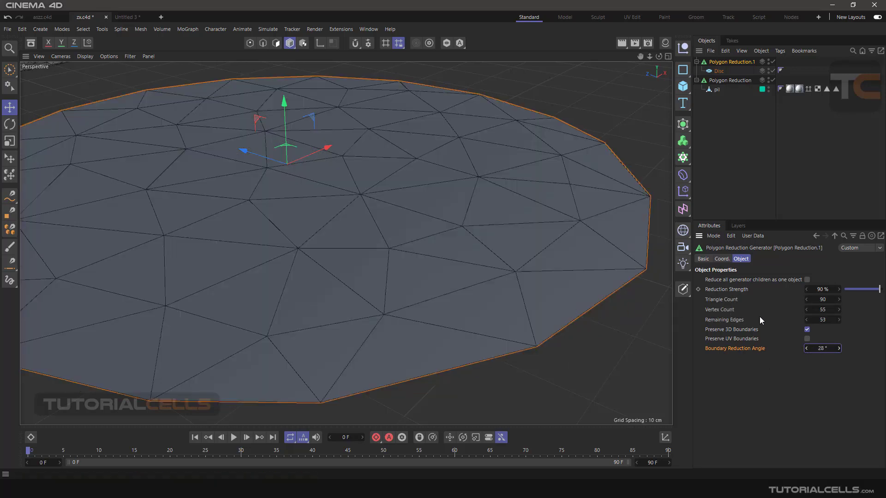
pyautogui.click(821, 348)
pyautogui.write('0')
pyautogui.press('Return')
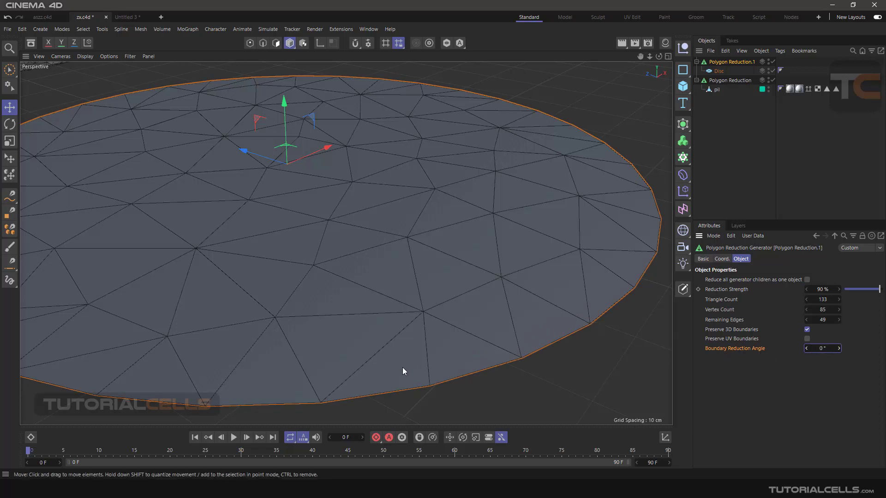
pyautogui.click(819, 350)
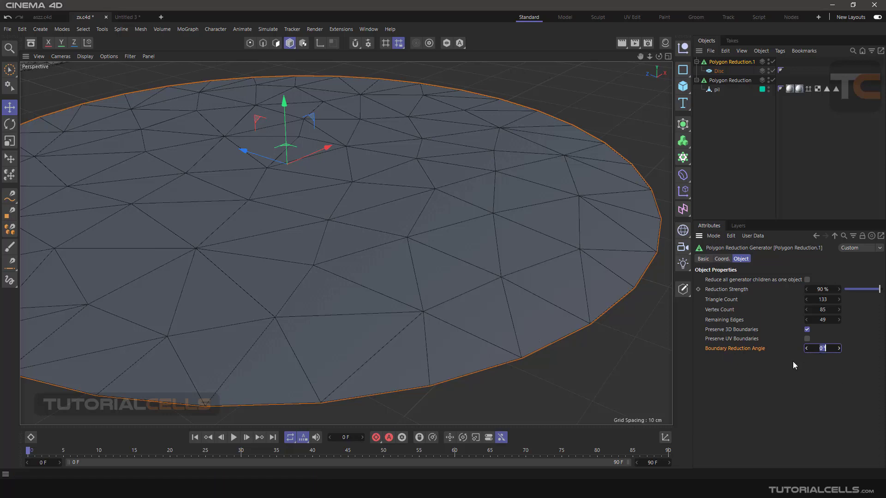
pyautogui.write('30')
pyautogui.press('Return')
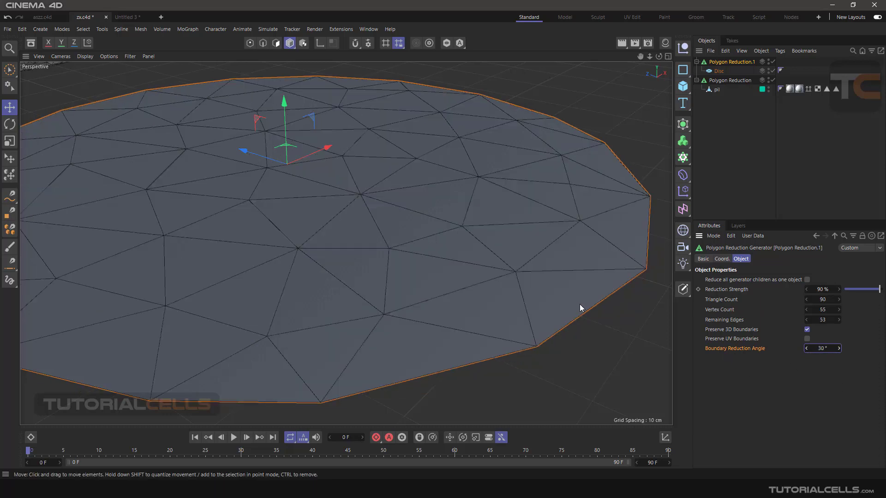
pyautogui.keyDown('alt'); pyautogui.moveTo(574, 303); pyautogui.dragTo(537, 325); pyautogui.keyUp('alt')
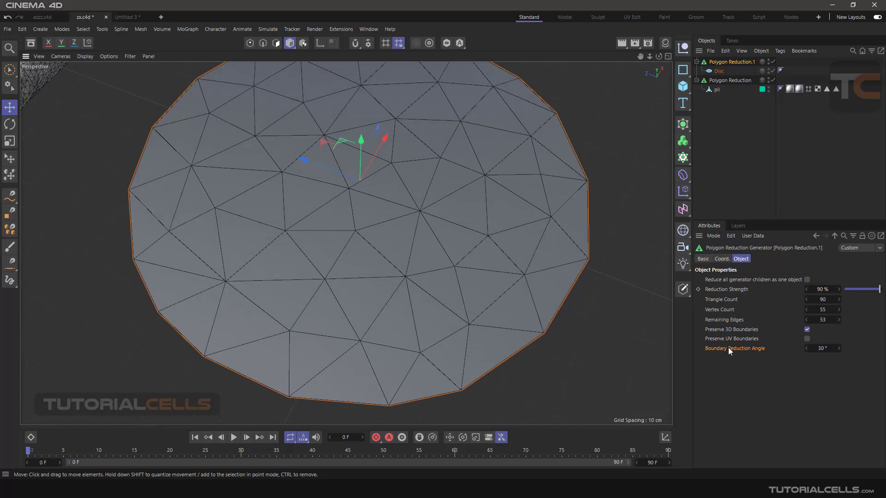
# Set the Boundary Reduction Angle of the disc's Polygon Reduction to 0°
pyautogui.doubleClick(817, 349)
pyautogui.write('0')
pyautogui.press('Return')
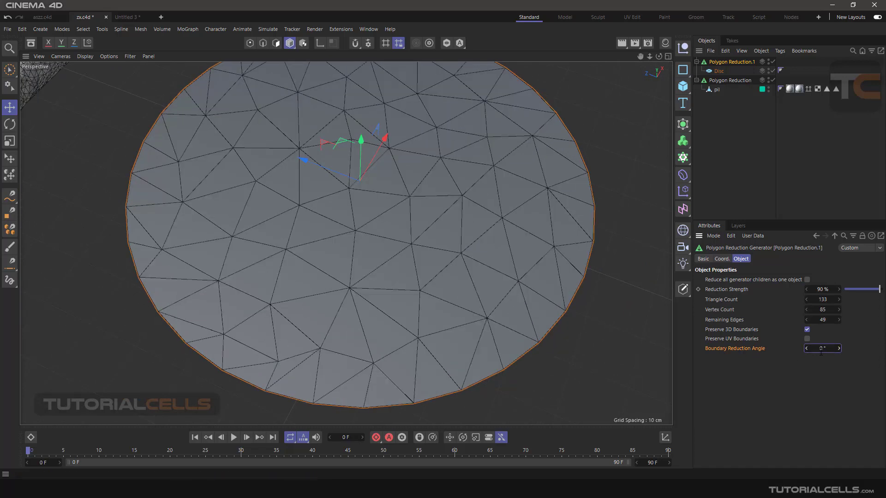
pyautogui.keyDown('alt'); pyautogui.moveTo(499, 290); pyautogui.dragTo(497, 249); pyautogui.keyUp('alt')
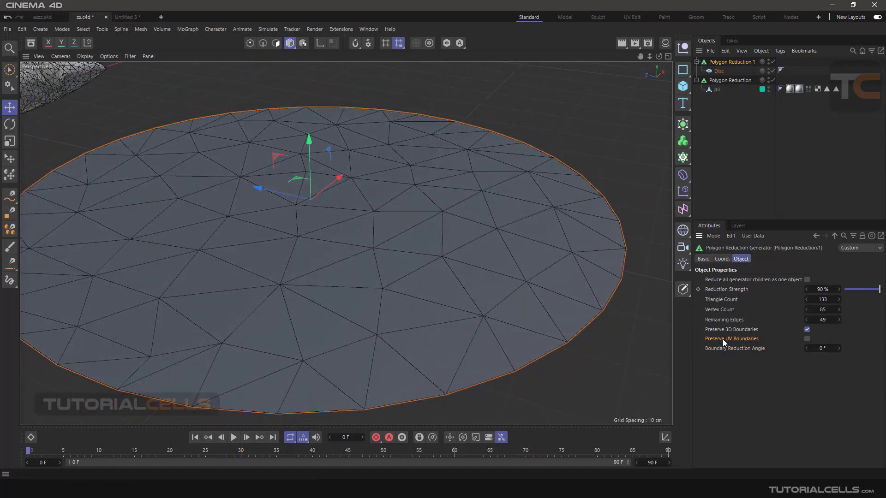
# Switch to the document aszz.c4d and display the trousers with Gouraud Shading (Lines) to inspect their mesh
pyautogui.click(123, 19)
pyautogui.click(40, 17)
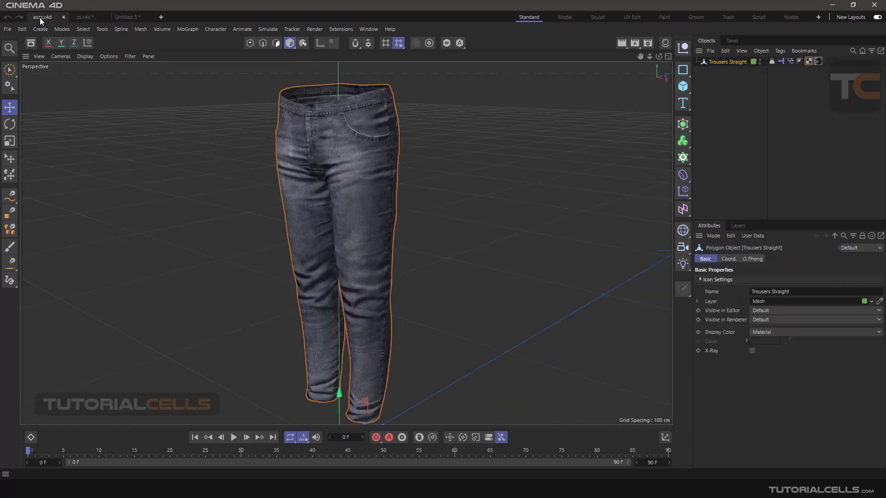
pyautogui.scroll(2, 289, 144)
pyautogui.scroll(2, 416, 213)
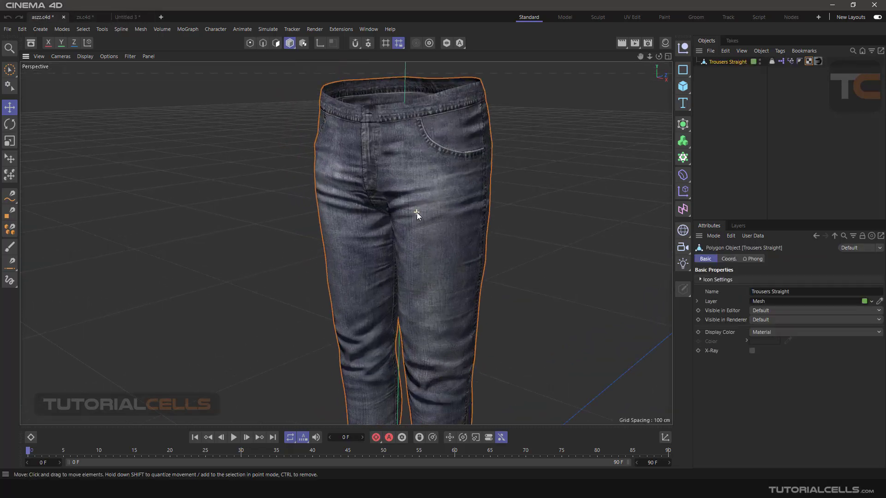
pyautogui.click(85, 56)
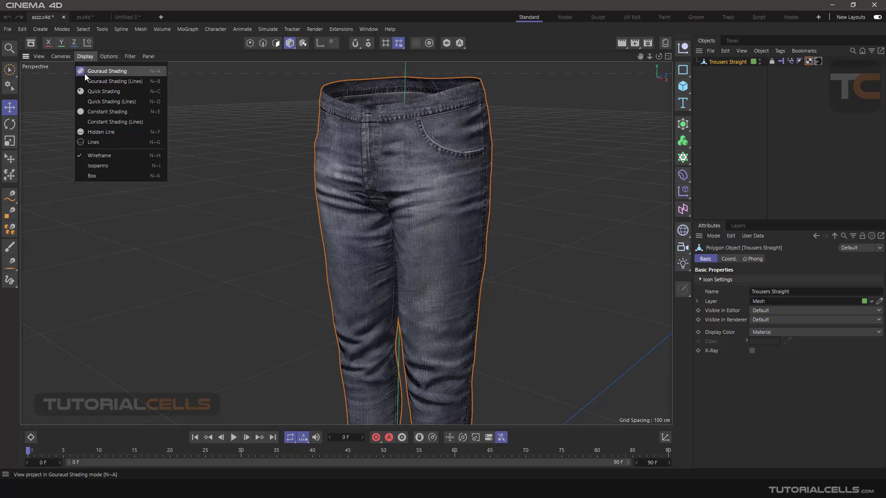
pyautogui.click(94, 79)
pyautogui.keyDown('alt'); pyautogui.moveTo(416, 160); pyautogui.dragTo(438, 174); pyautogui.keyUp('alt')
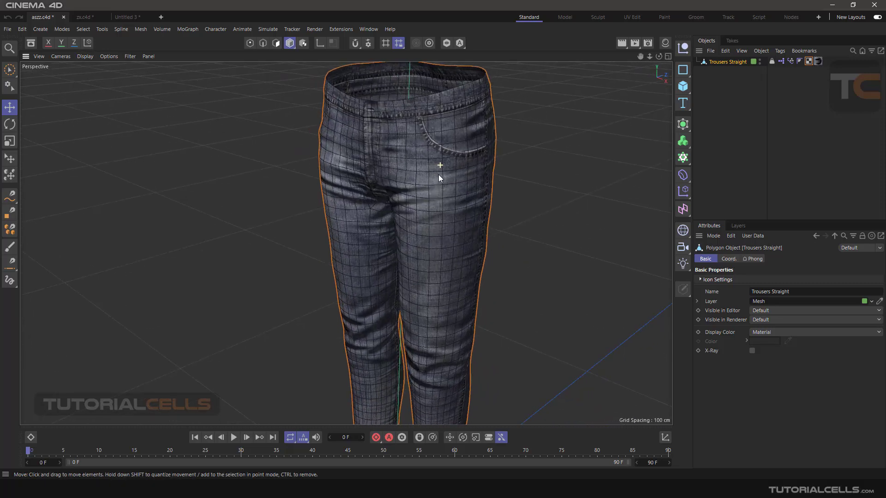
pyautogui.scroll(2, 452, 154)
pyautogui.scroll(-2, 452, 168)
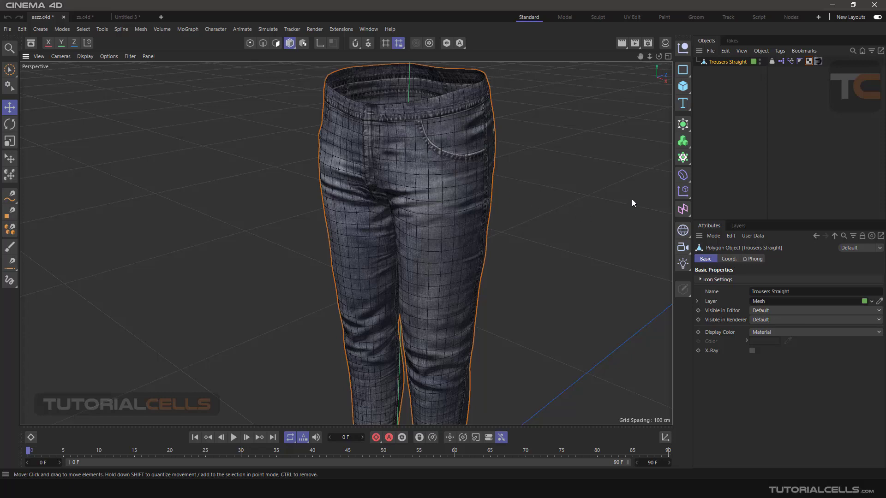
# Add a Polygon Reduction generator as parent of Trousers Straight and inspect the reduced mesh up close
pyautogui.click(682, 124)
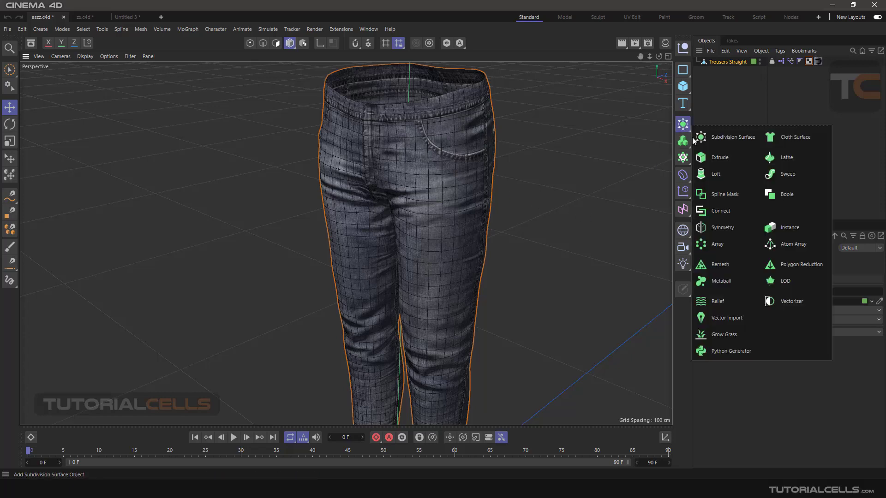
pyautogui.click(782, 262)
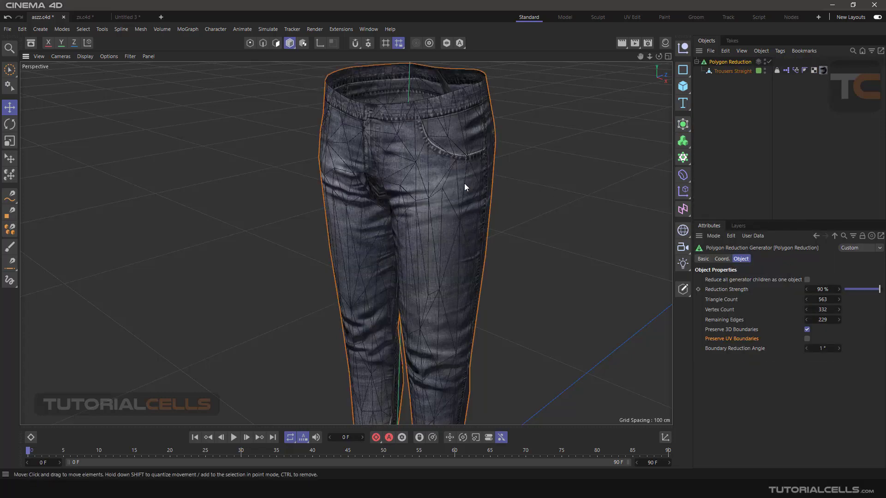
pyautogui.scroll(3, 450, 195)
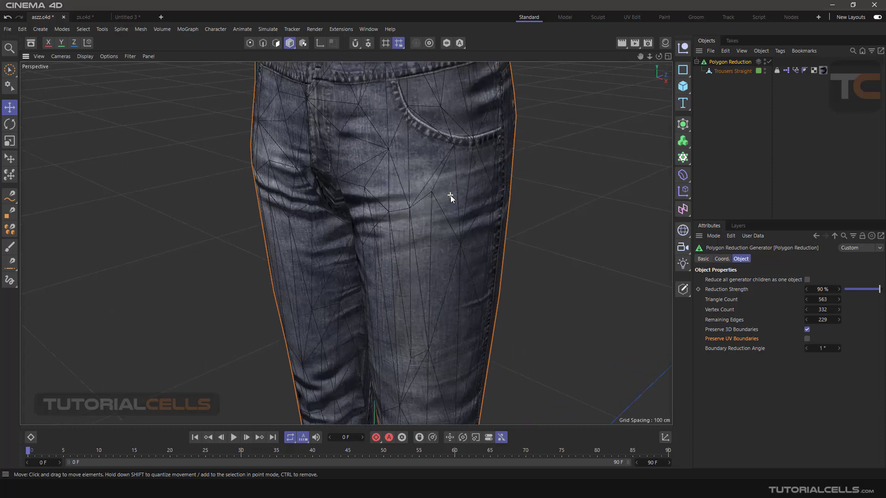
pyautogui.keyDown('alt'); pyautogui.moveTo(418, 178); pyautogui.dragTo(594, 264); pyautogui.keyUp('alt')
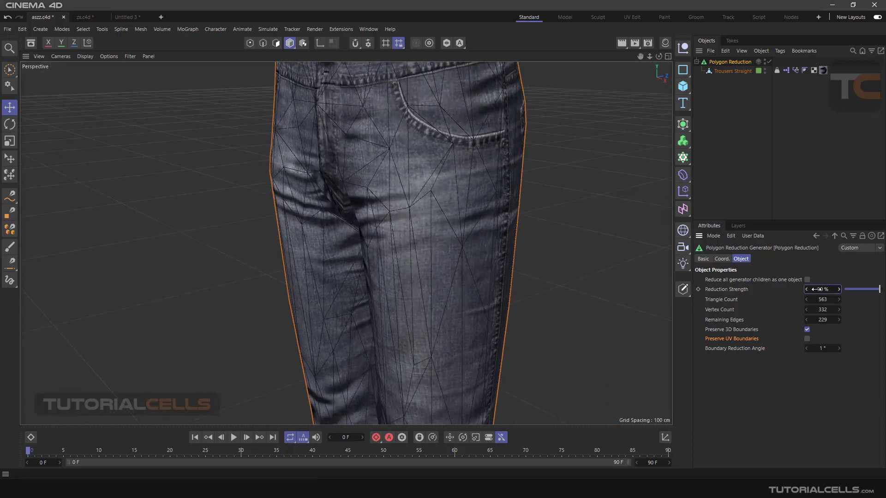
# Set the Reduction Strength of the trousers' Polygon Reduction to 95% and inspect the whole model
pyautogui.write('95')
pyautogui.press('Return')
pyautogui.scroll(-6, 423, 177)
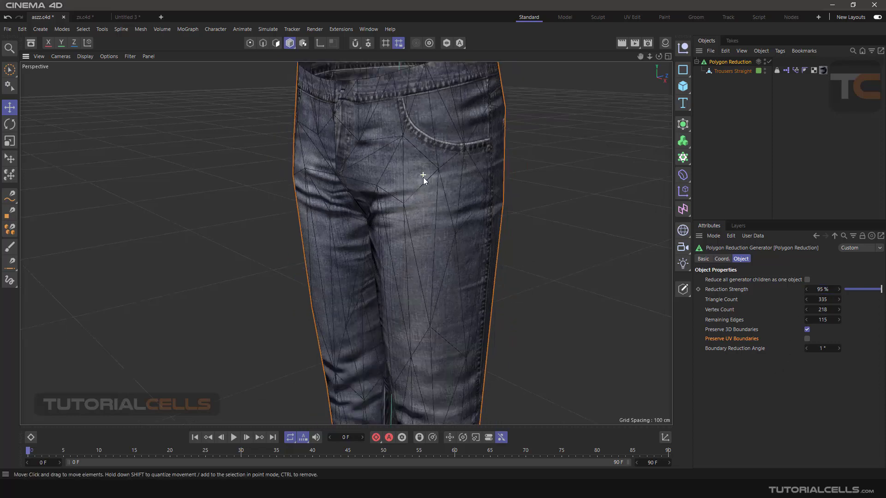
pyautogui.scroll(1, 436, 200)
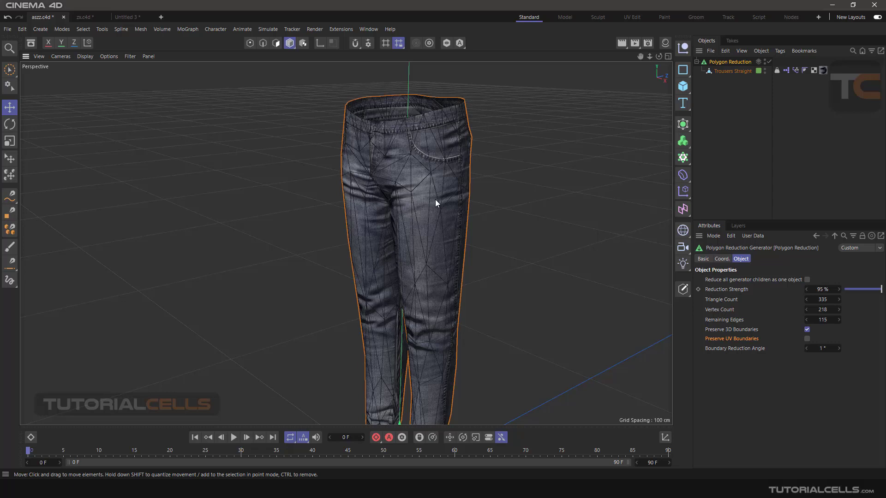
# Open the trousers' UVW tag in the Texture UV Editor and place the UV layout beside the model
pyautogui.click(814, 71)
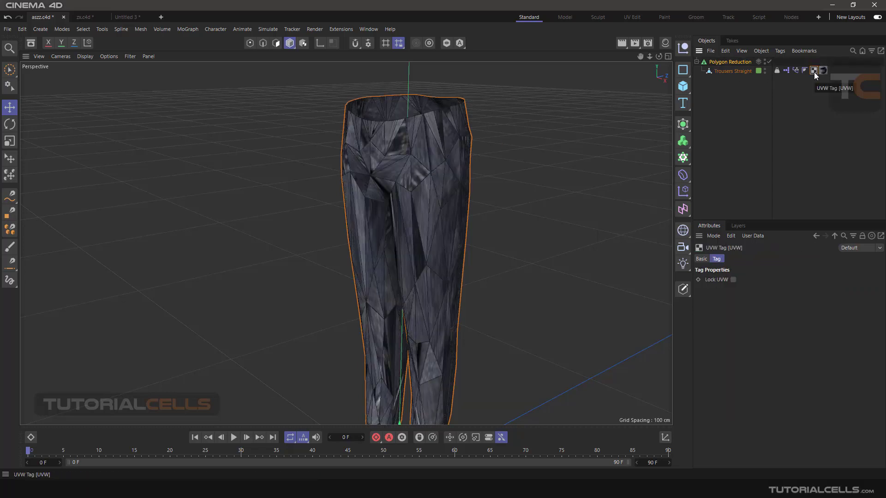
pyautogui.doubleClick(813, 72)
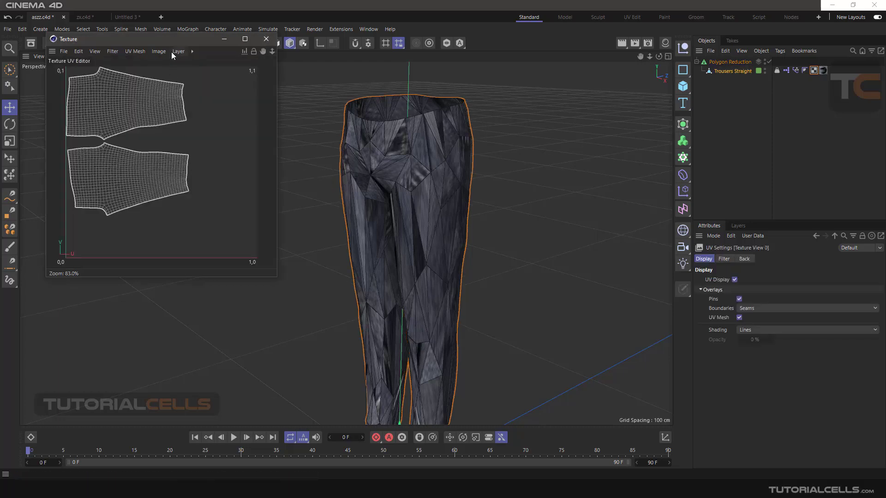
pyautogui.moveTo(170, 51); pyautogui.dragTo(219, 155)
pyautogui.scroll(4, 403, 173)
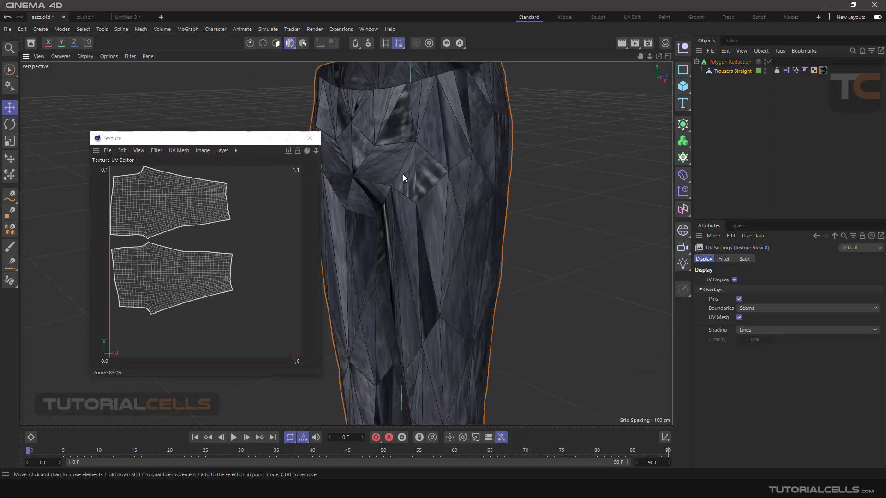
# Set the Reduction Strength of the trousers' Polygon Reduction to 90%
pyautogui.click(724, 62)
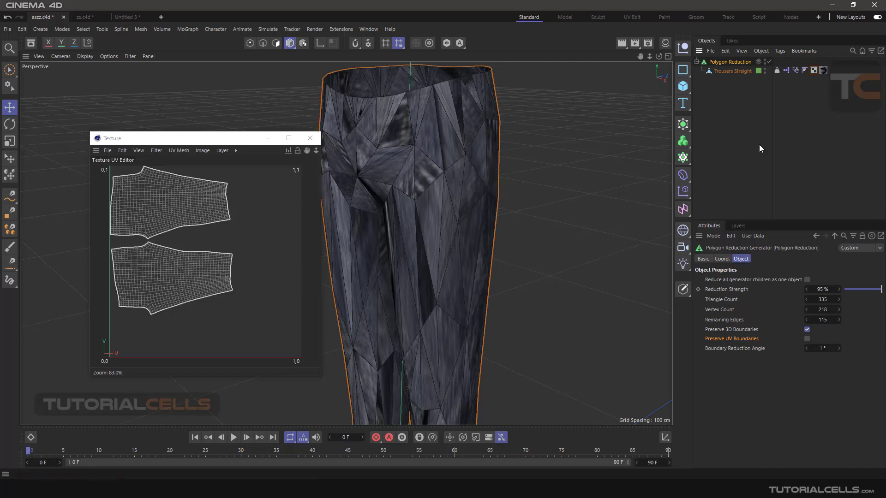
pyautogui.doubleClick(813, 289)
pyautogui.write('0')
pyautogui.press('Return')
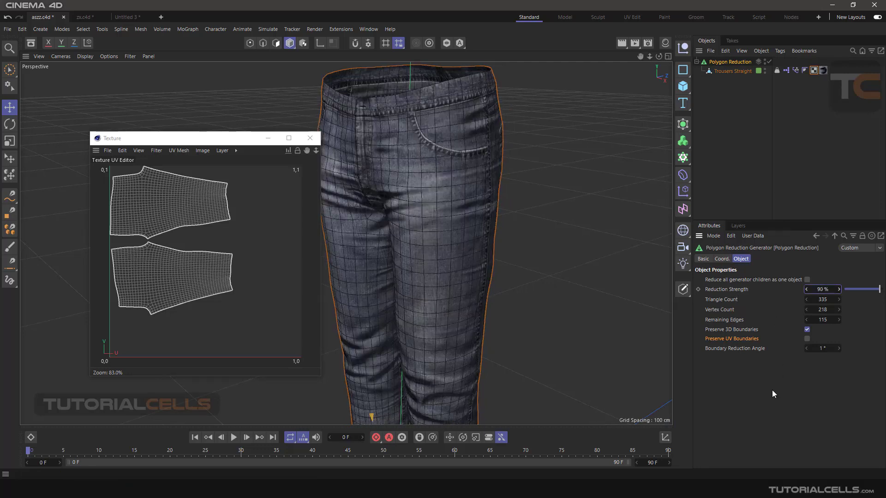
# Examine the trousers' UV islands and close the Texture UV Editor
pyautogui.click(731, 71)
pyautogui.moveTo(226, 143); pyautogui.dragTo(240, 141)
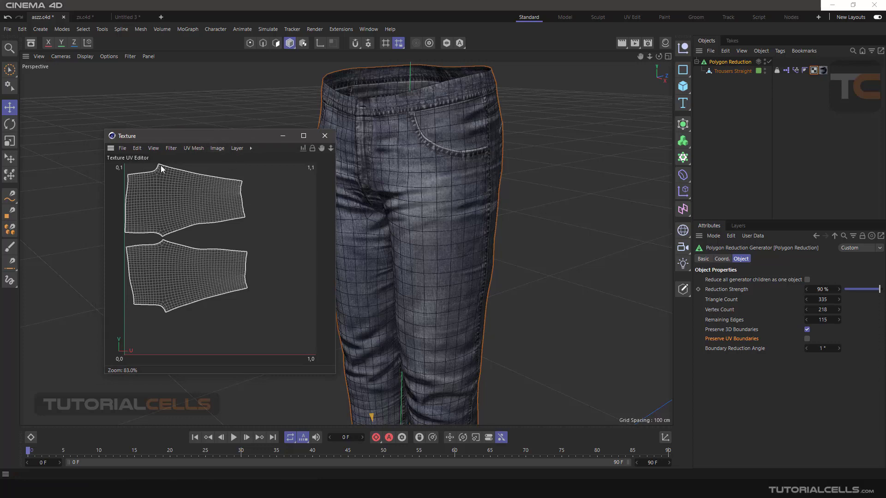
pyautogui.click(325, 136)
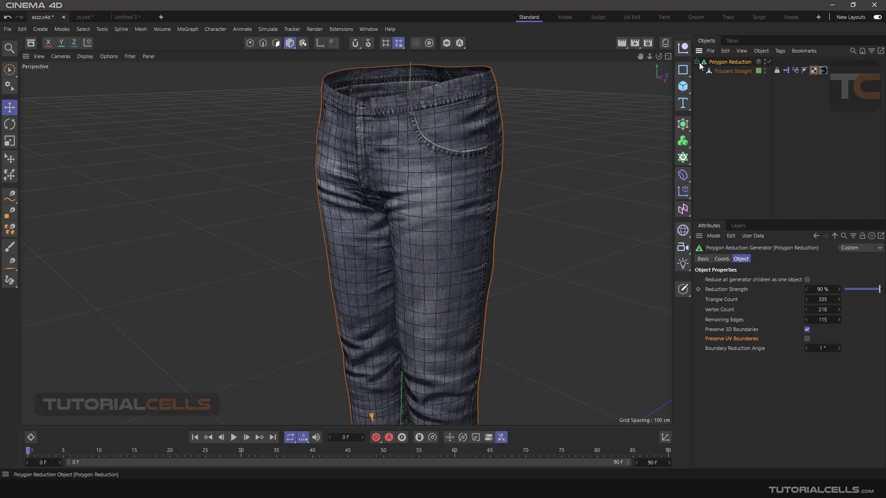
# Take Trousers Straight out of the Polygon Reduction generator and delete the generator
pyautogui.moveTo(709, 71); pyautogui.dragTo(715, 74)
pyautogui.click(721, 65)
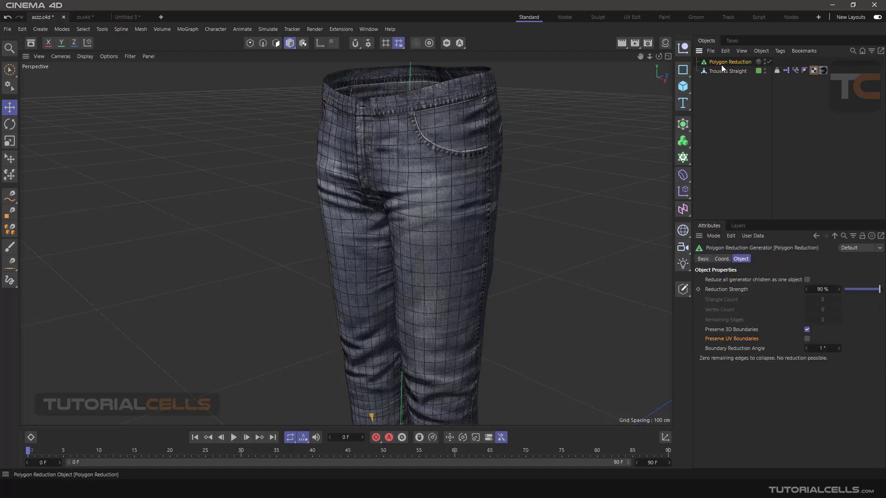
pyautogui.press('Delete')
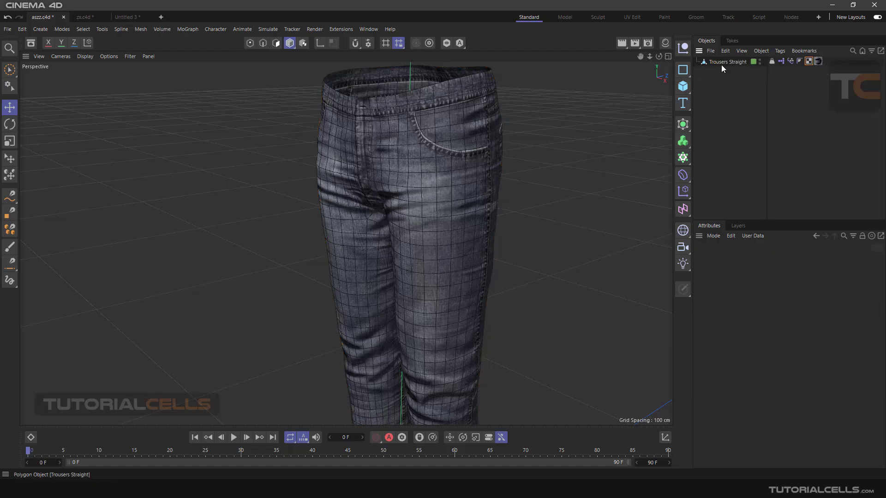
# Add a new Polygon Reduction generator as parent of Trousers Straight
pyautogui.click(686, 125)
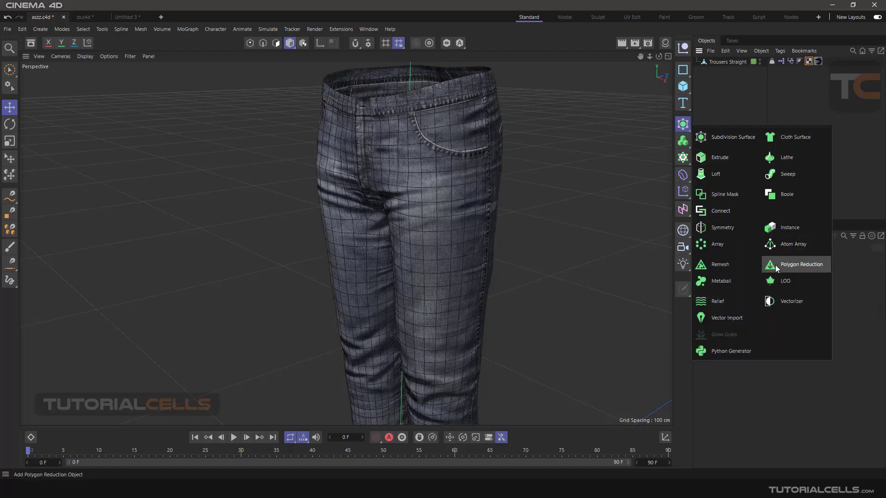
pyautogui.click(730, 62)
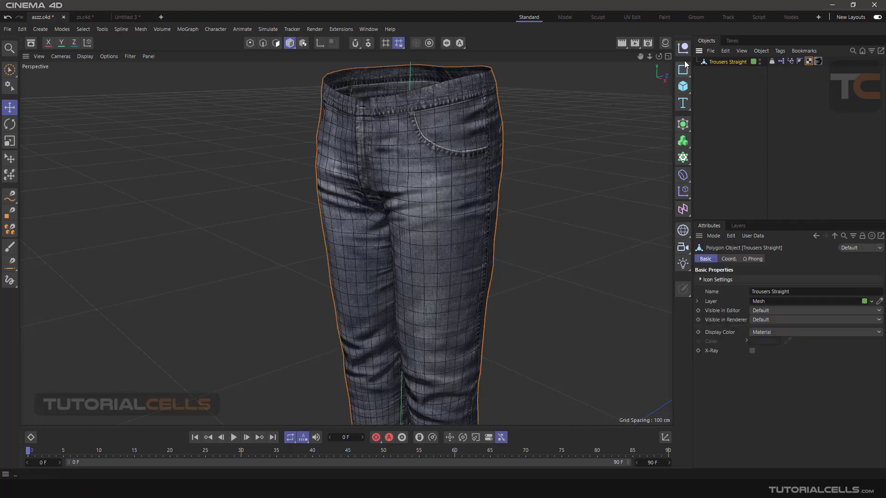
pyautogui.click(686, 125)
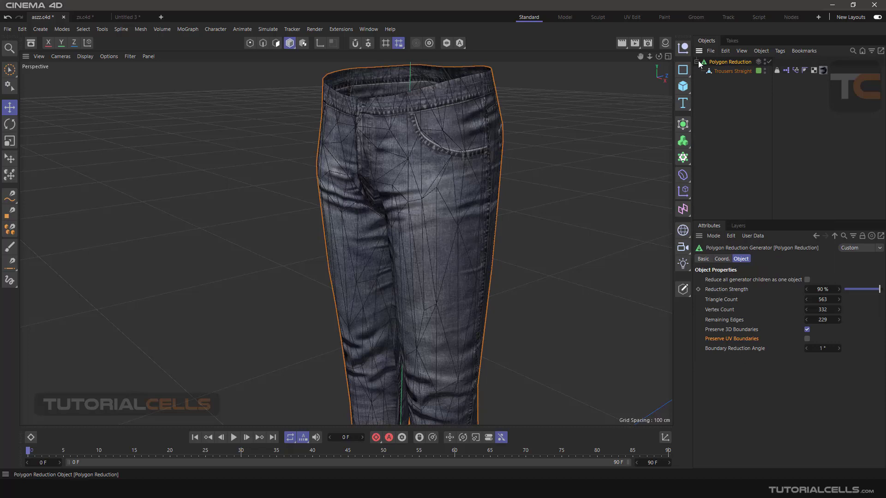
# Duplicate the Polygon Reduction with its trousers and move the original about 72 cm along the X axis
pyautogui.keyDown('ctrl'); pyautogui.moveTo(715, 61); pyautogui.dragTo(718, 77); pyautogui.keyUp('ctrl')
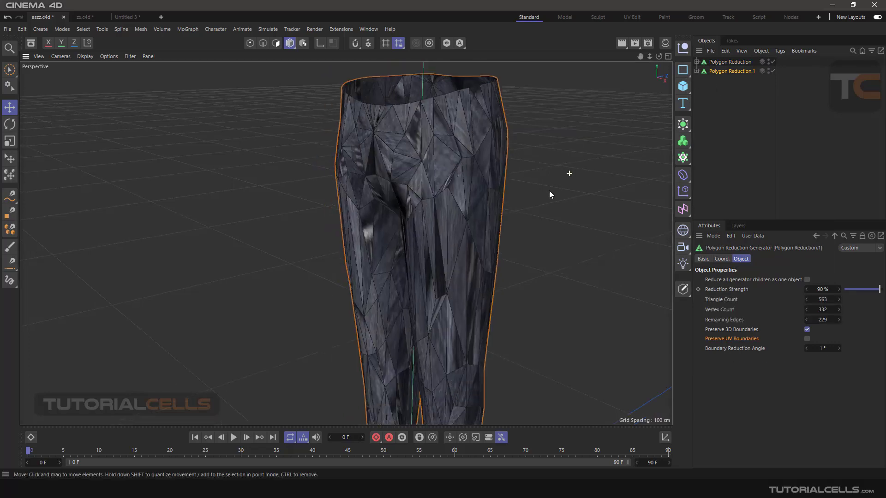
pyautogui.keyDown('alt'); pyautogui.moveTo(550, 194); pyautogui.dragTo(480, 198); pyautogui.keyUp('alt')
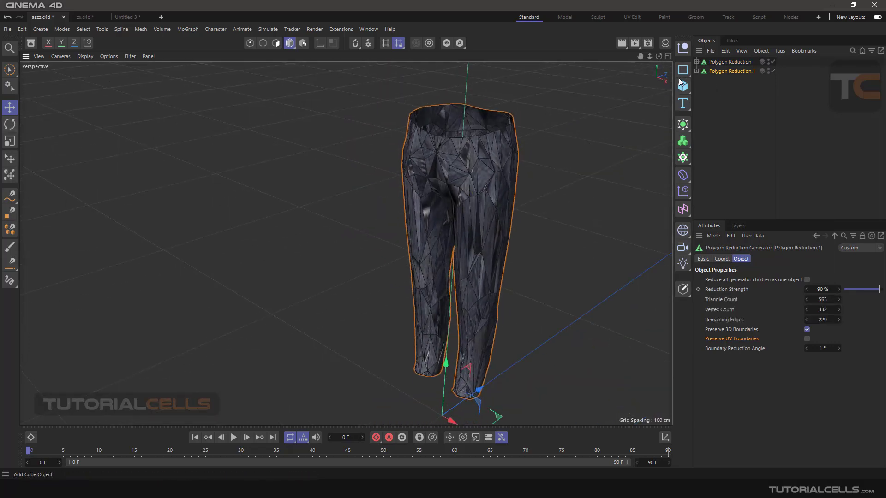
pyautogui.click(721, 62)
pyautogui.scroll(-2, 643, 153)
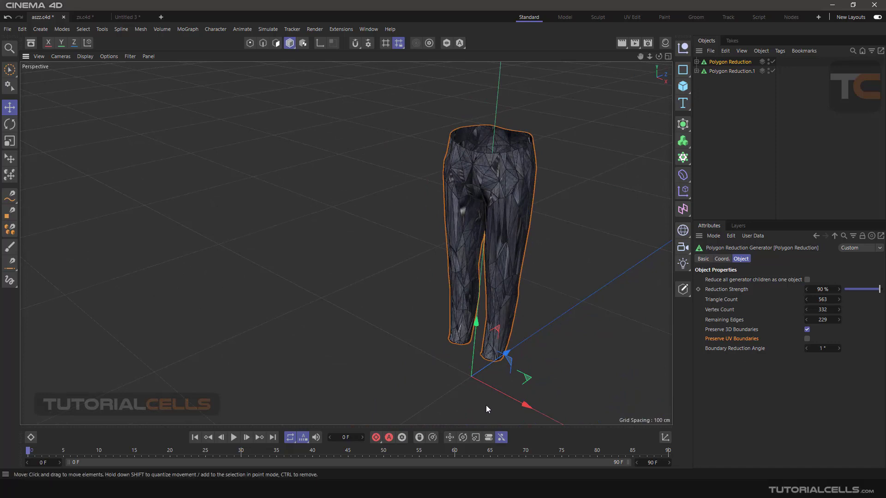
pyautogui.moveTo(524, 404); pyautogui.dragTo(394, 344)
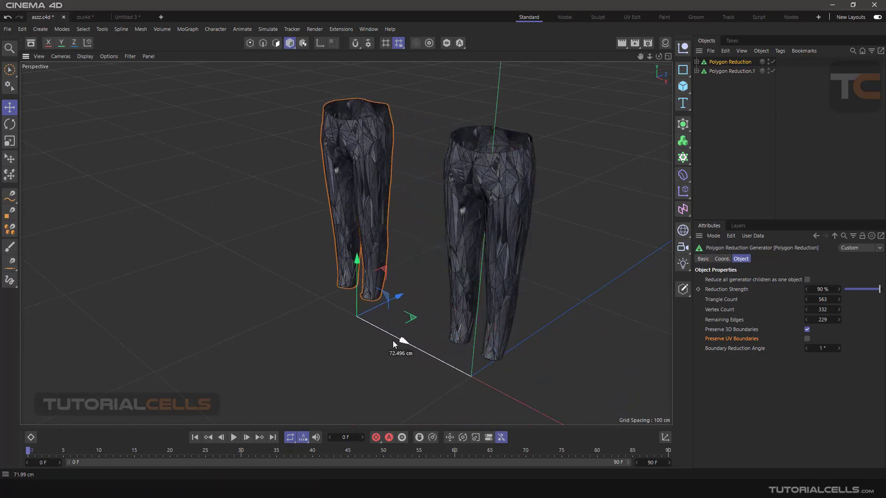
# Enable Preserve UV Boundaries on the duplicated Polygon Reduction and compare its texture with the original's
pyautogui.click(721, 72)
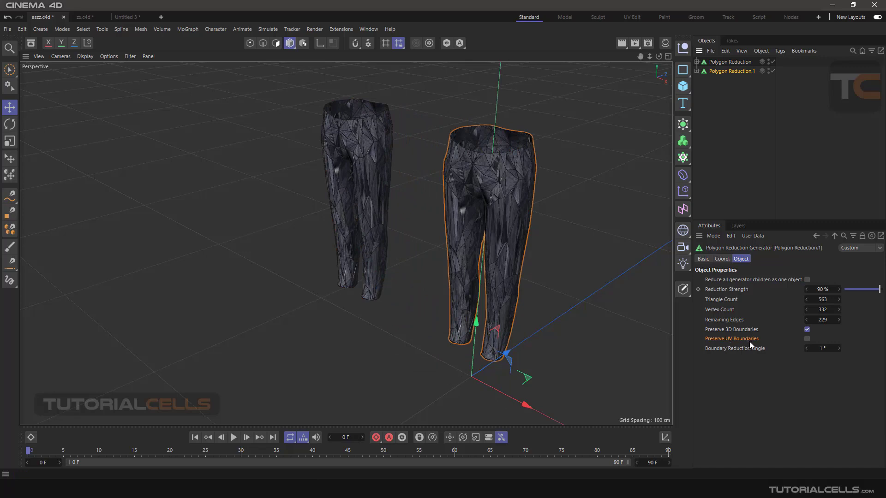
pyautogui.click(807, 339)
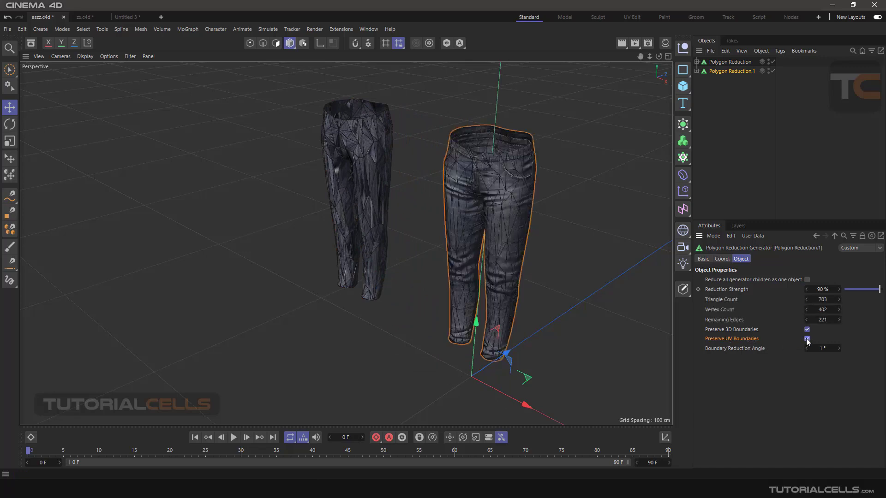
pyautogui.click(724, 62)
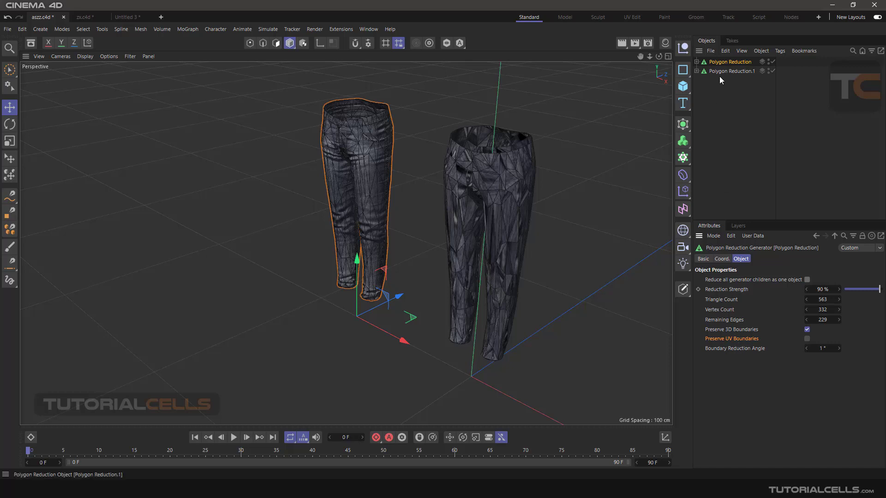
# Make both Polygon Reduction generators editable and expand them to examine the converted trousers meshes
pyautogui.moveTo(725, 88); pyautogui.dragTo(708, 64)
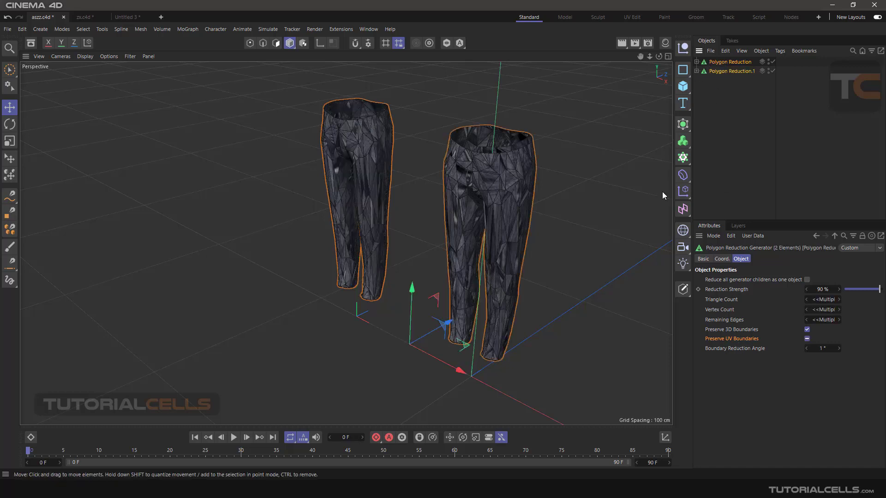
pyautogui.click(714, 115)
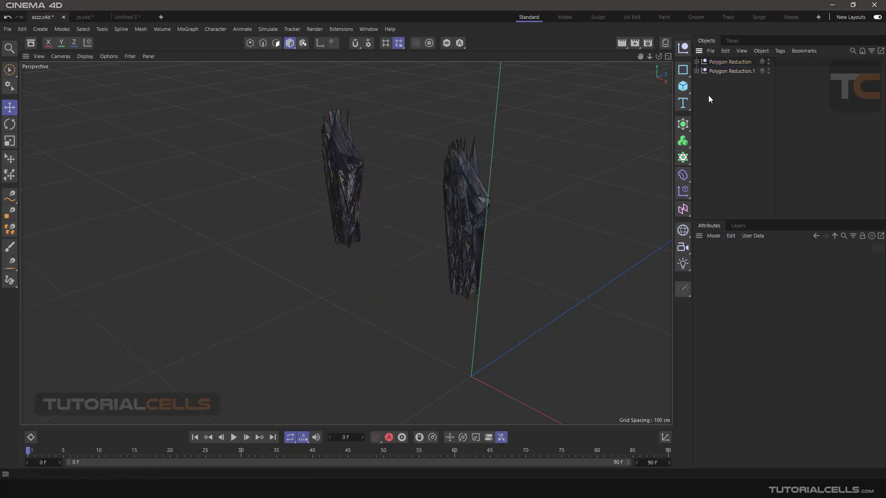
pyautogui.click(696, 71)
pyautogui.click(711, 79)
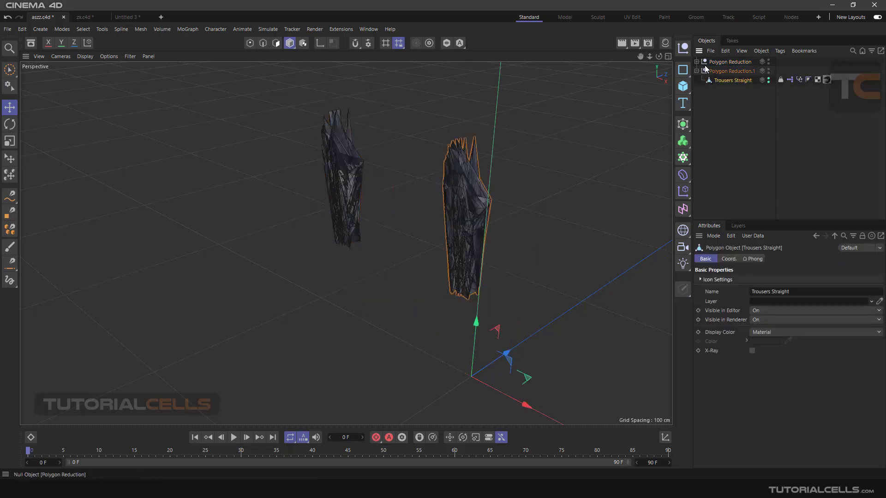
pyautogui.click(696, 62)
pyautogui.click(724, 72)
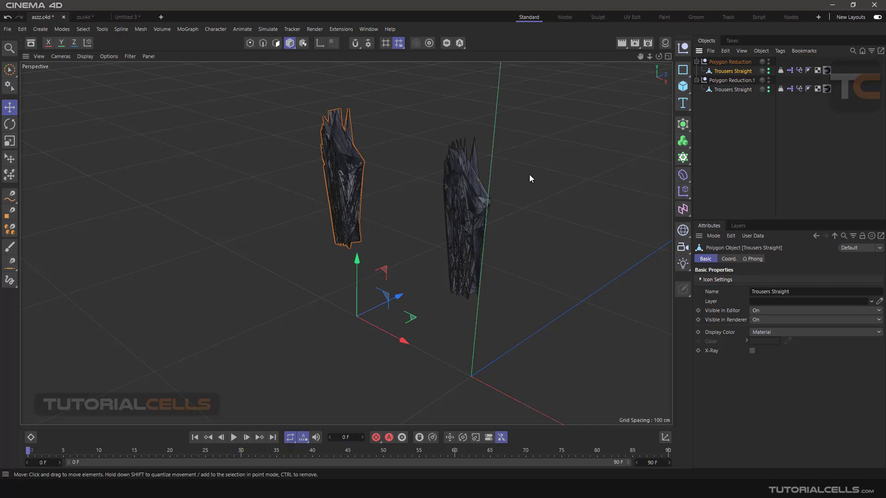
pyautogui.scroll(3, 446, 220)
pyautogui.keyDown('alt'); pyautogui.moveTo(478, 201); pyautogui.dragTo(465, 189); pyautogui.keyUp('alt')
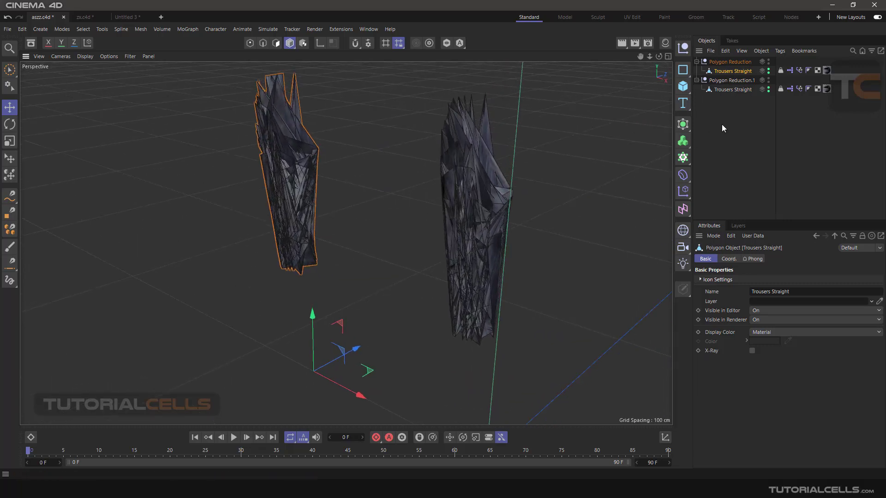
pyautogui.moveTo(721, 123); pyautogui.dragTo(711, 52)
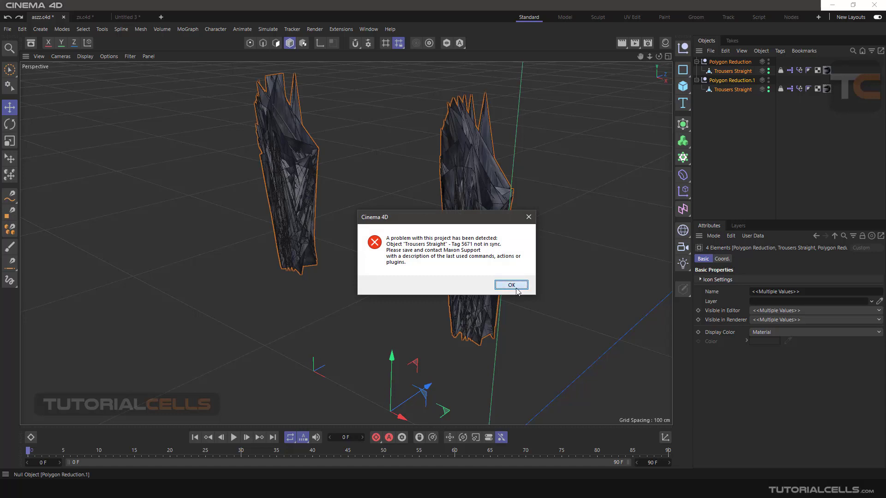
pyautogui.click(512, 285)
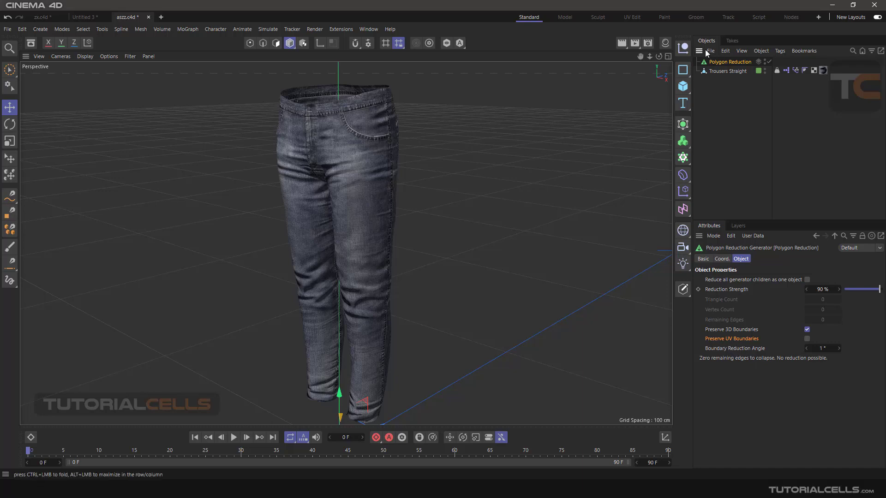
# Display the UV layout of Trousers Straight in the Texture UV Editor and select the separate Polygon Reduction generator
pyautogui.click(718, 70)
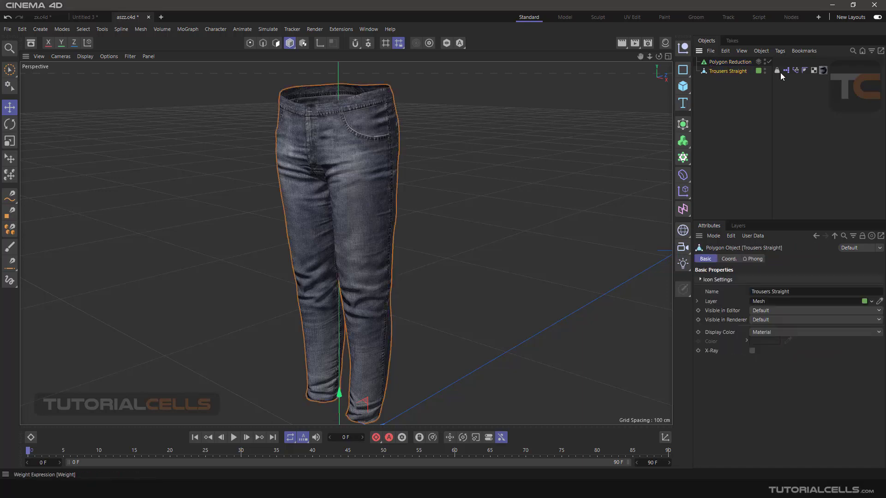
pyautogui.doubleClick(813, 71)
pyautogui.moveTo(186, 40); pyautogui.dragTo(499, 128)
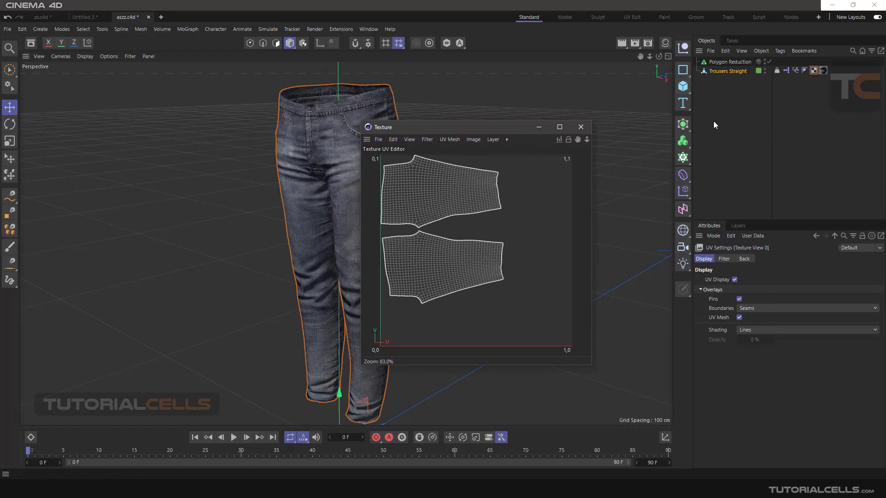
pyautogui.click(721, 61)
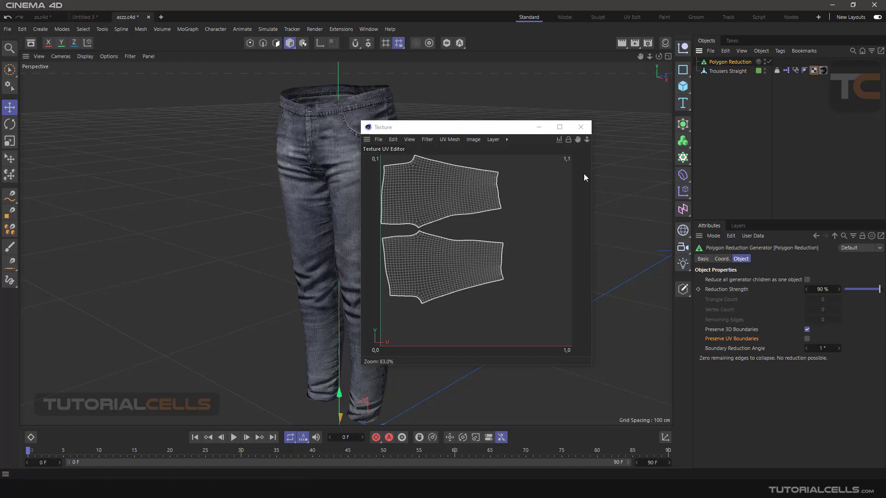
# Enable Preserve UV Boundaries on the separate Polygon Reduction generator and close the Texture UV Editor
pyautogui.click(807, 339)
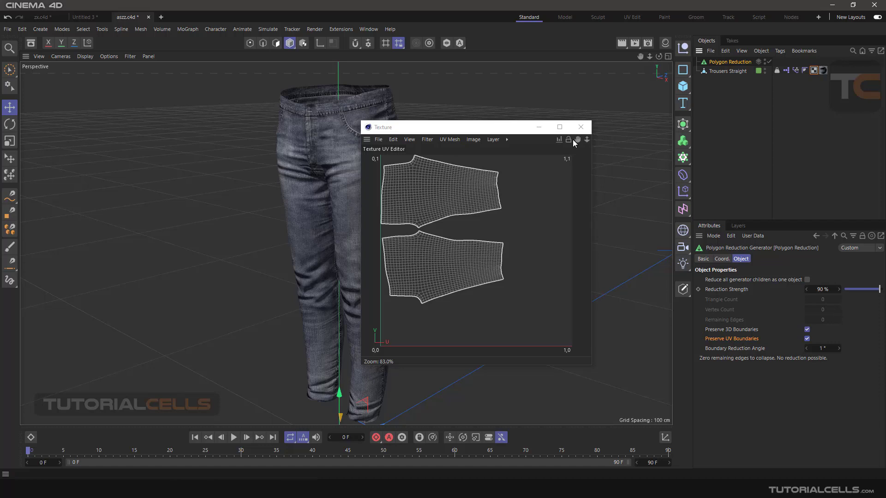
pyautogui.click(580, 127)
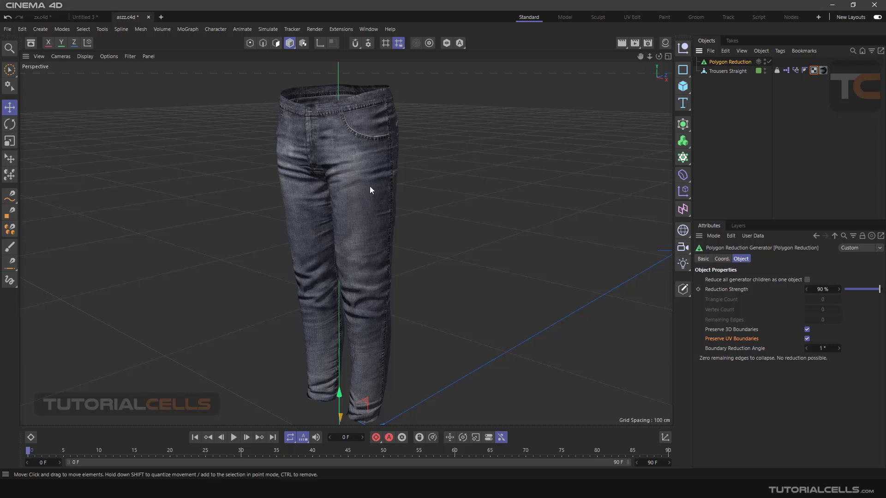
# In the Untitled 3 document, add a Polygon Reduction generator with the Cylinder and Subdivision Surface meshes as its children
pyautogui.click(87, 20)
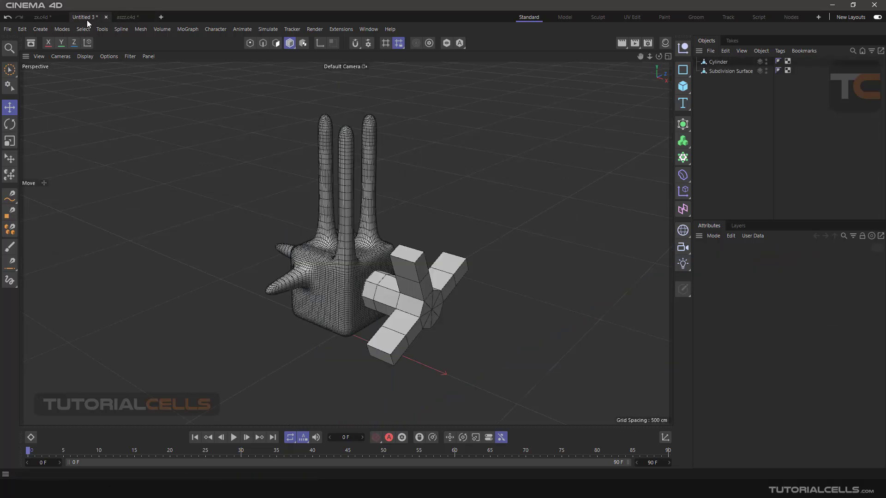
pyautogui.scroll(2, 373, 244)
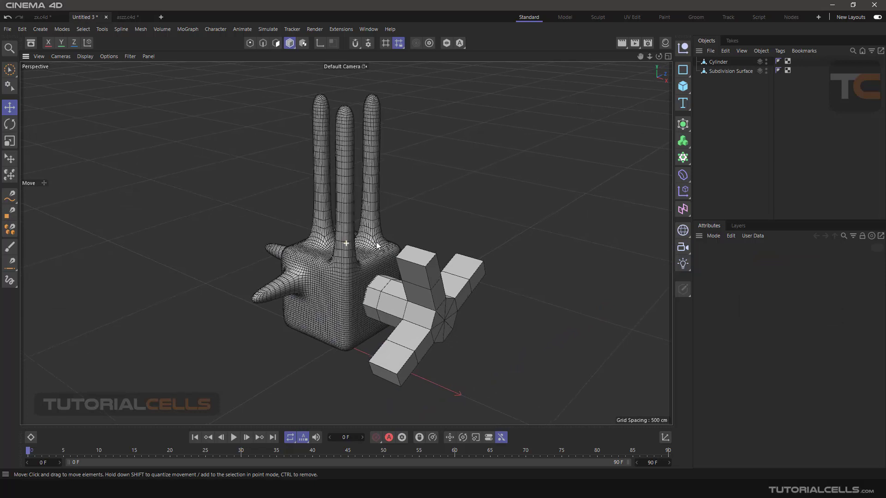
pyautogui.keyDown('alt'); pyautogui.moveTo(373, 243); pyautogui.dragTo(421, 234, button='middle'); pyautogui.keyUp('alt')
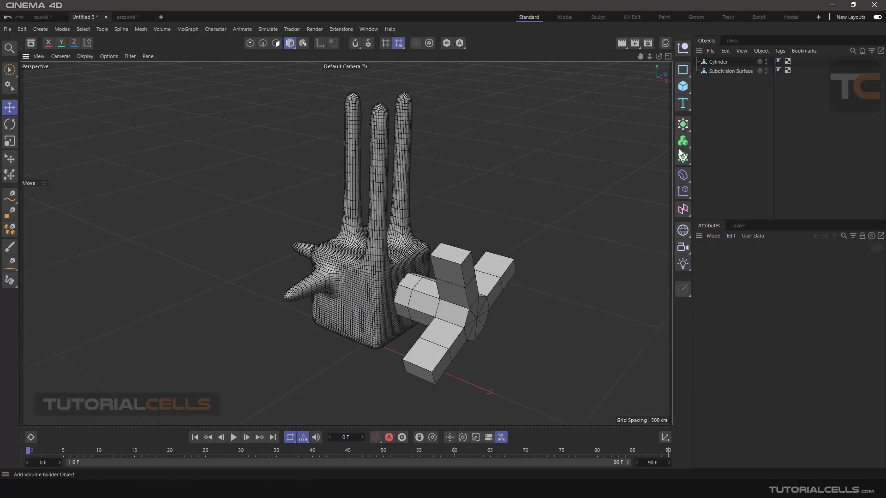
pyautogui.click(683, 123)
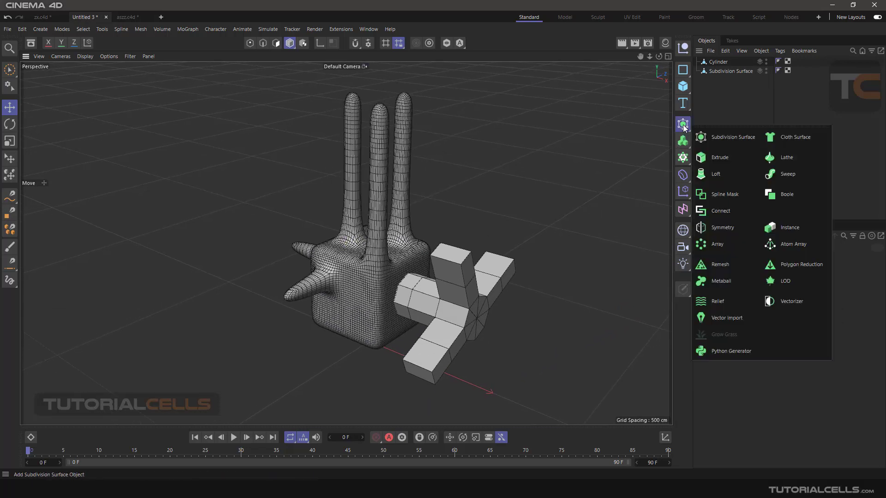
pyautogui.click(785, 262)
pyautogui.moveTo(718, 93); pyautogui.dragTo(718, 62)
pyautogui.click(718, 62)
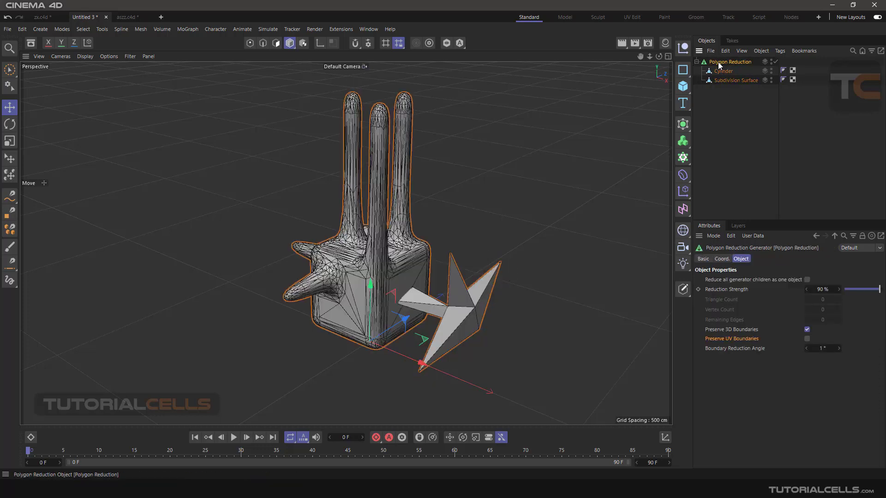
pyautogui.keyDown('alt'); pyautogui.moveTo(457, 213); pyautogui.dragTo(463, 213); pyautogui.keyUp('alt')
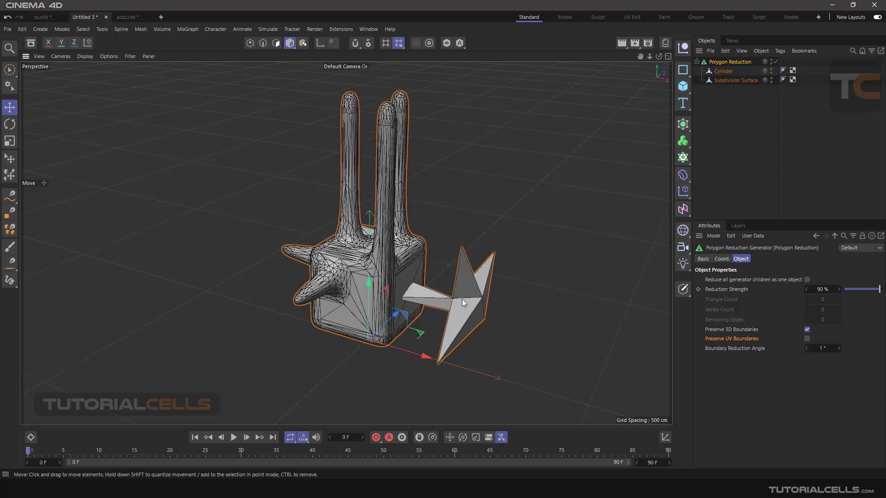
# Disable the Polygon Reduction to check the original Cylinder and Subdivision Surface meshes, and re-enable it to compare the reduction
pyautogui.click(775, 61)
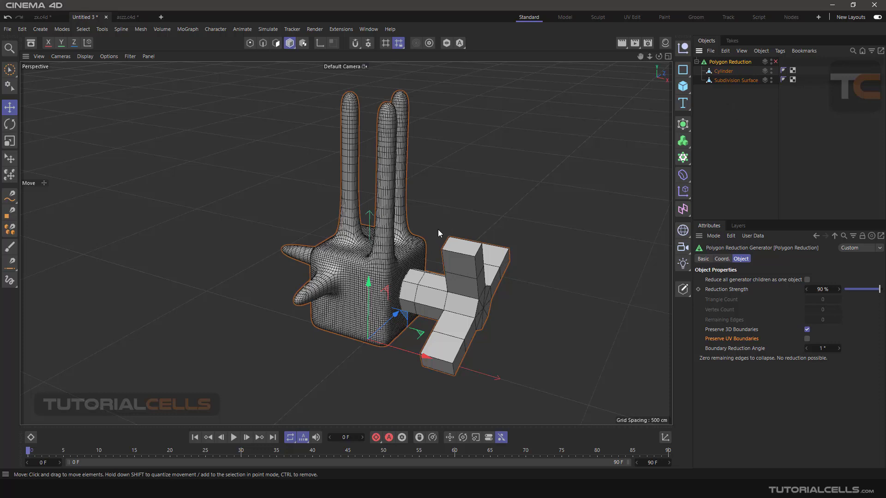
pyautogui.click(721, 71)
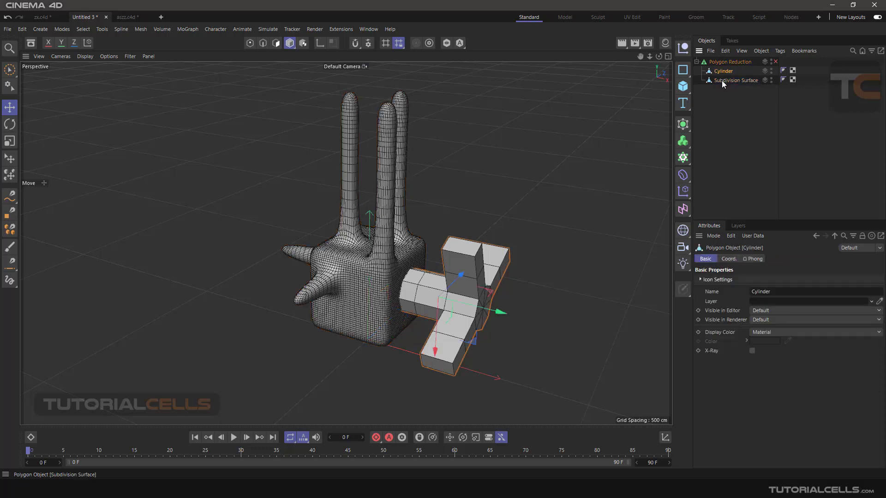
pyautogui.click(721, 81)
pyautogui.click(721, 62)
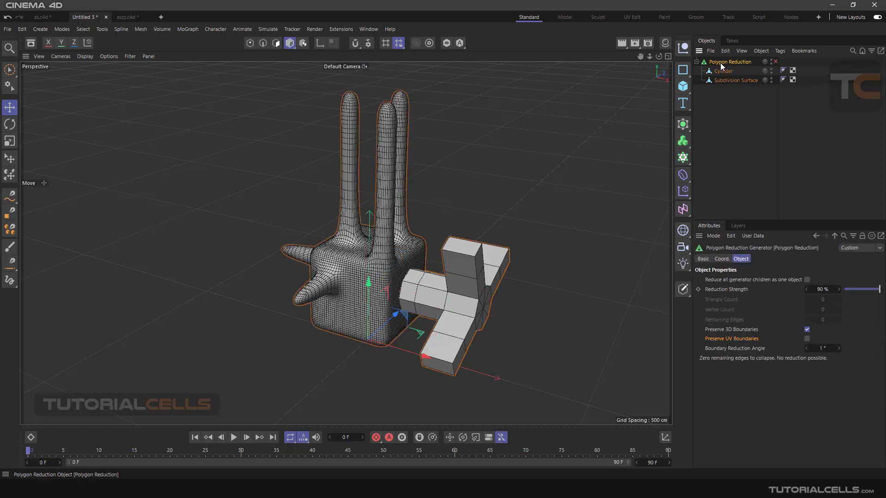
pyautogui.click(775, 61)
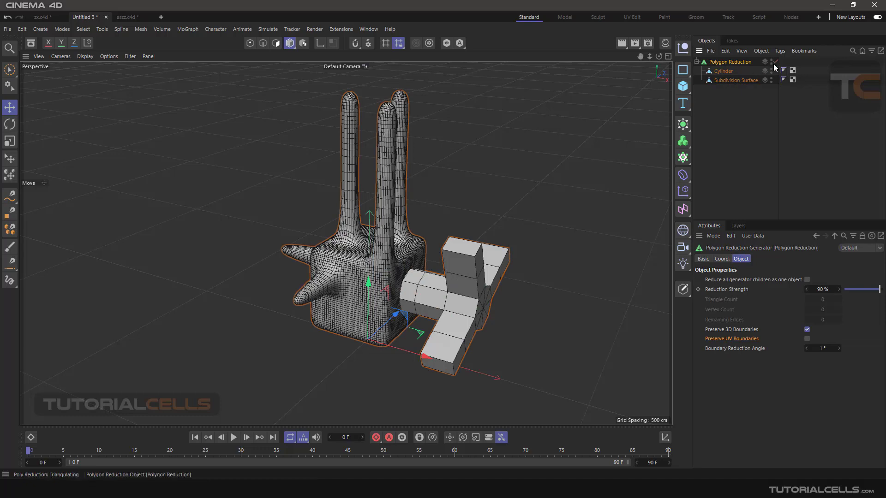
pyautogui.keyDown('alt'); pyautogui.moveTo(444, 311); pyautogui.dragTo(467, 290); pyautogui.keyUp('alt')
pyautogui.scroll(6, 469, 300)
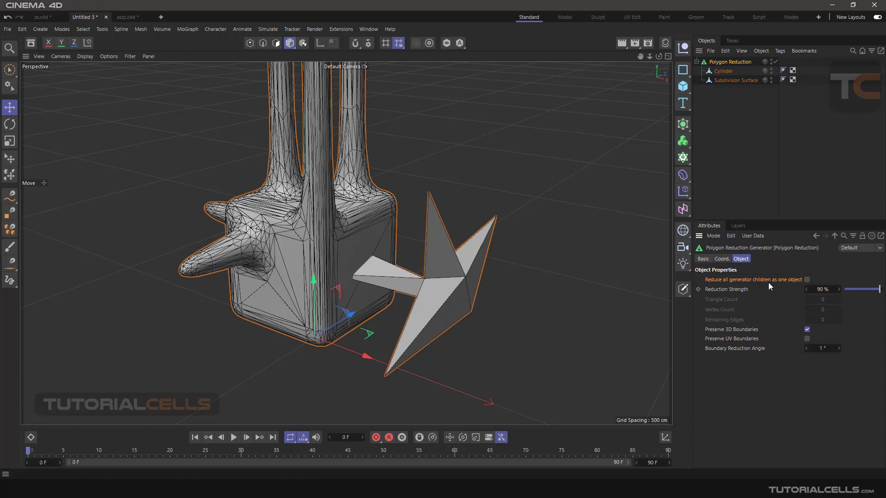
# Enable Reduce all generator children as one object on the Polygon Reduction and inspect how both meshes are reduced
pyautogui.click(806, 280)
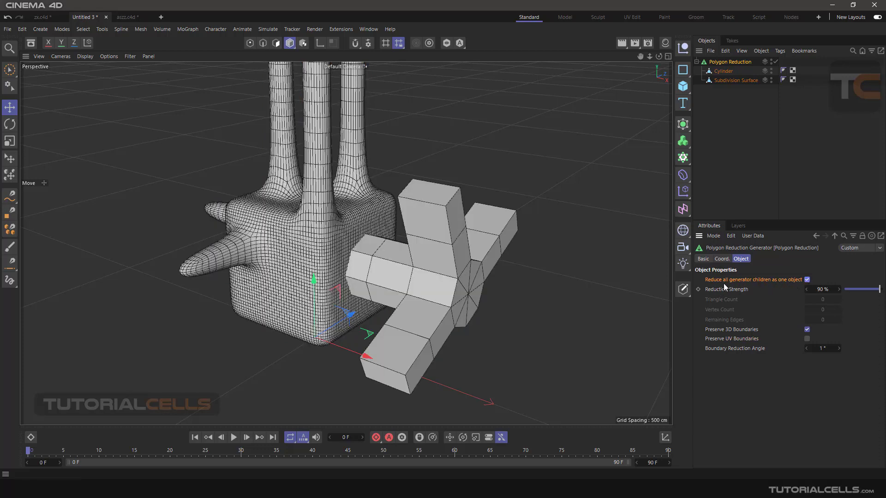
pyautogui.scroll(-3, 414, 289)
pyautogui.moveTo(430, 280)
pyautogui.keyDown('alt'); pyautogui.mouseDown()
pyautogui.moveTo(453, 281)
pyautogui.moveTo(419, 282)
pyautogui.mouseUp(); pyautogui.keyUp('alt')
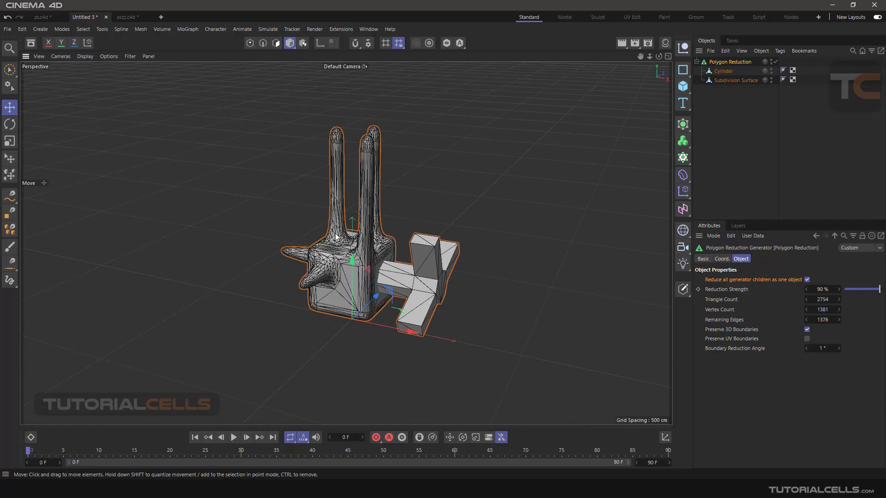
pyautogui.scroll(3, 425, 278)
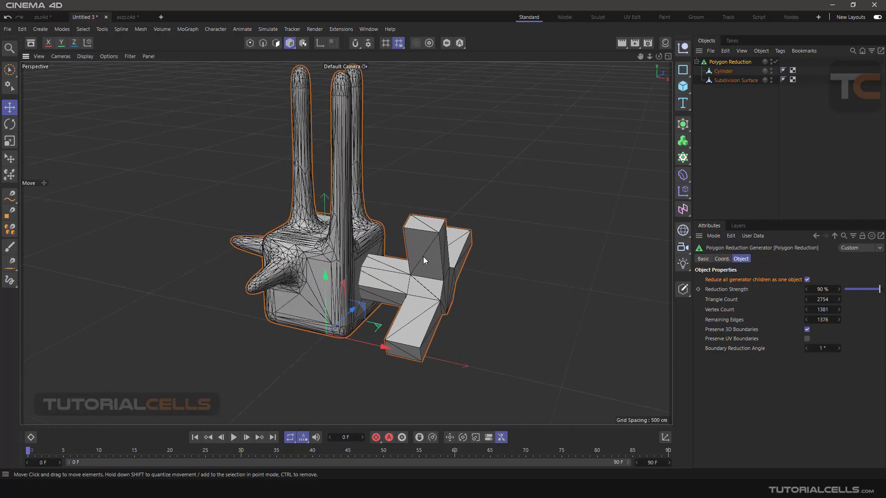
pyautogui.keyDown('alt'); pyautogui.moveTo(424, 260); pyautogui.dragTo(461, 288); pyautogui.keyUp('alt')
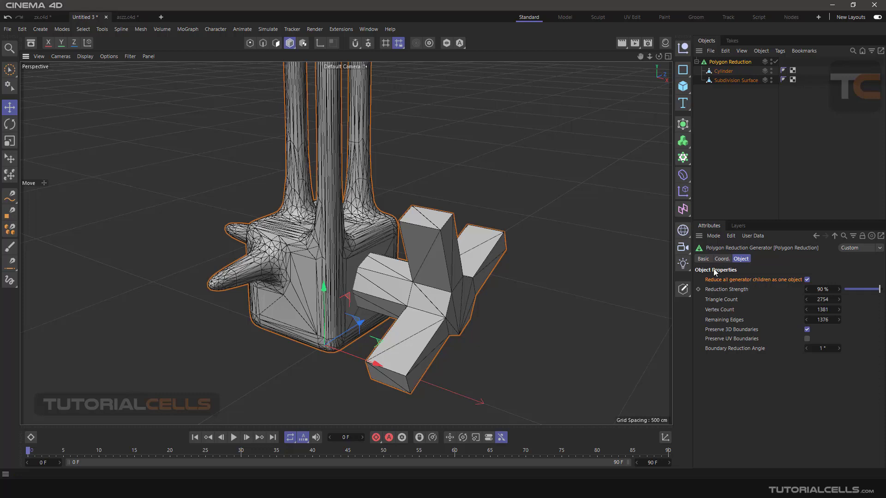
pyautogui.scroll(-4, 428, 234)
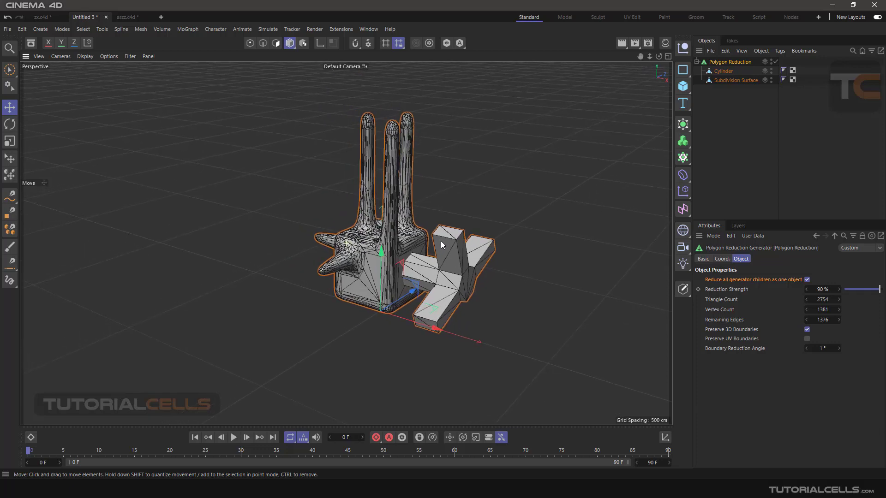